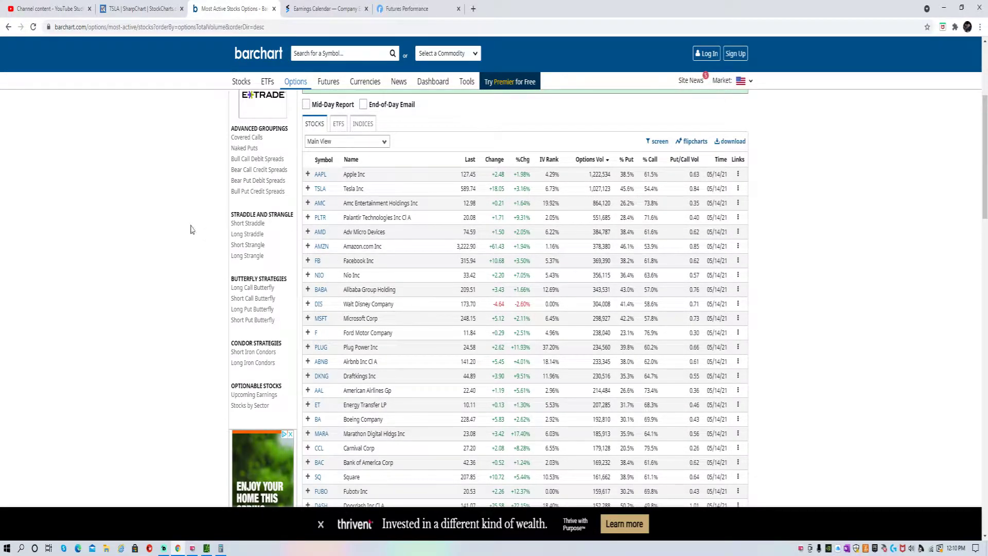
# Step: Load Amazon's AMZN daily chart into the StockCharts SharpChart in place of TSLA
pyautogui.click(137, 9)
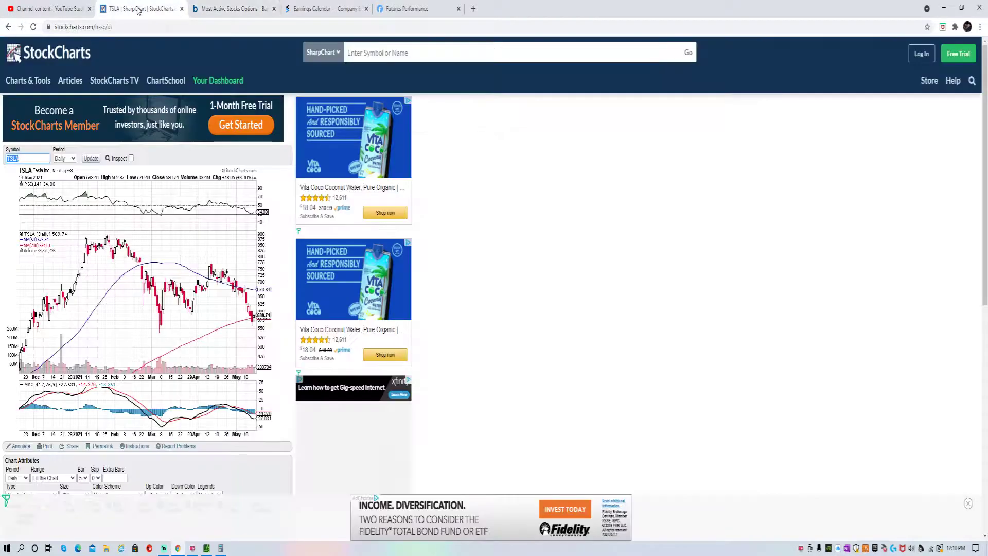
pyautogui.write('am')
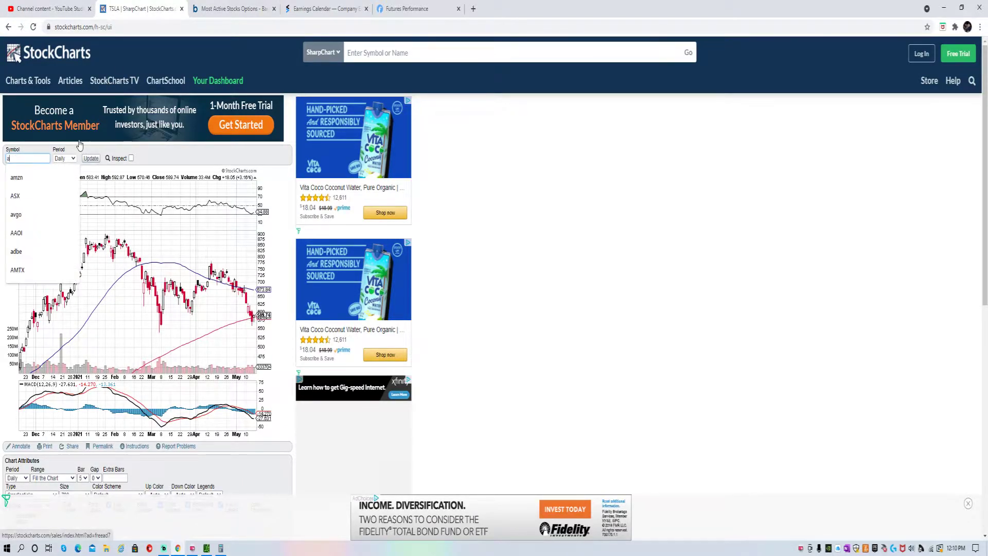
pyautogui.write('zn')
pyautogui.press('Return')
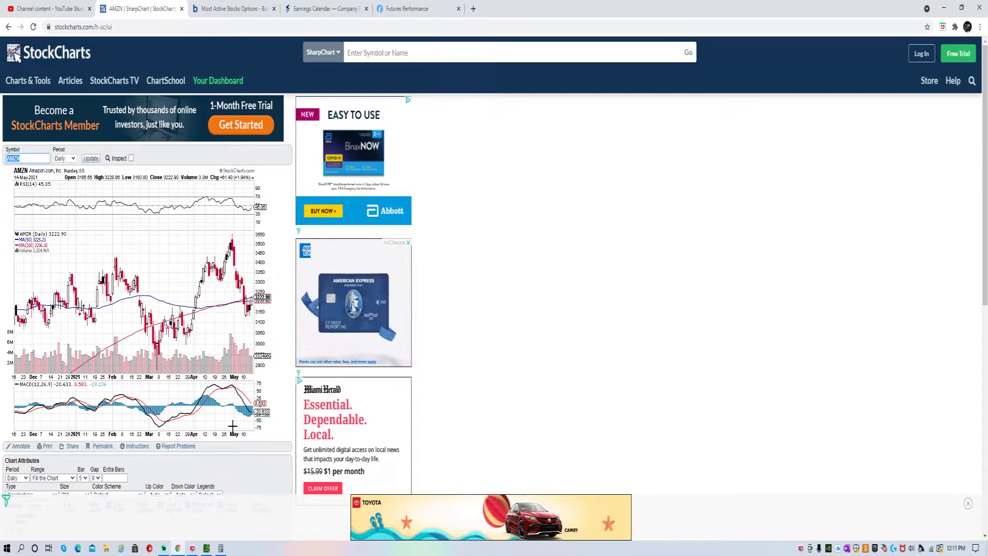
# Step: Filter thinkorswim's Account Statement to AMZN, listing its butterfly, vertical and two vertical rolls
pyautogui.click(207, 549)
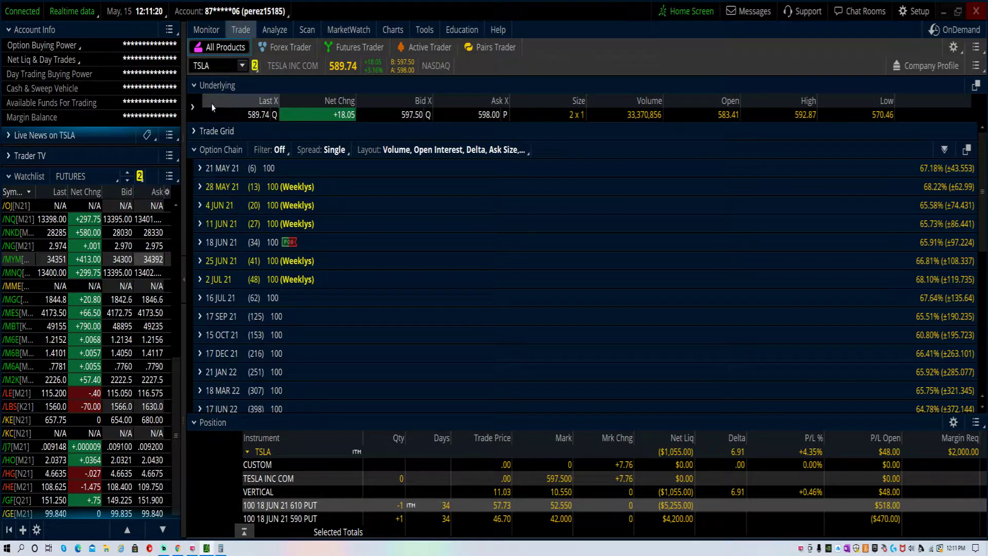
pyautogui.click(206, 30)
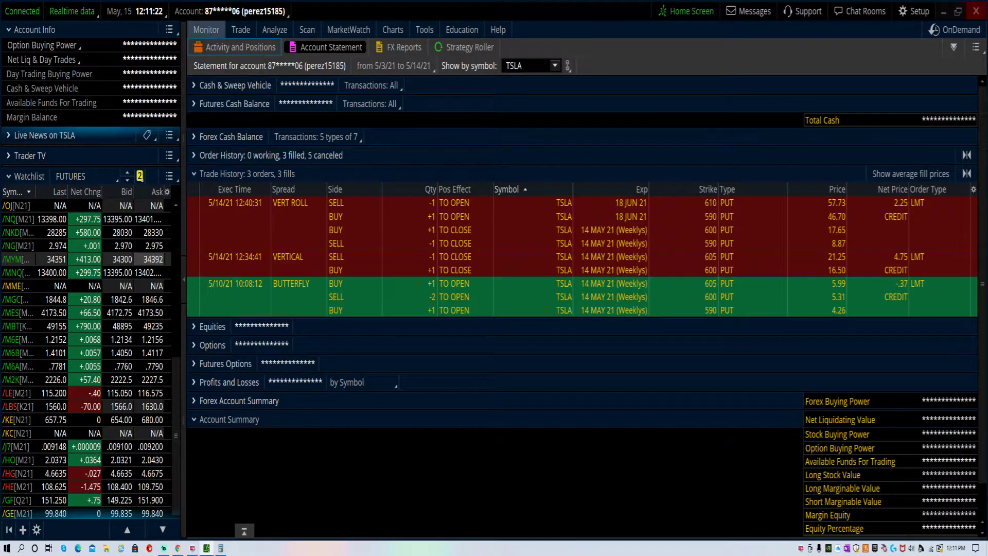
pyautogui.click(531, 65)
pyautogui.write('AMZN')
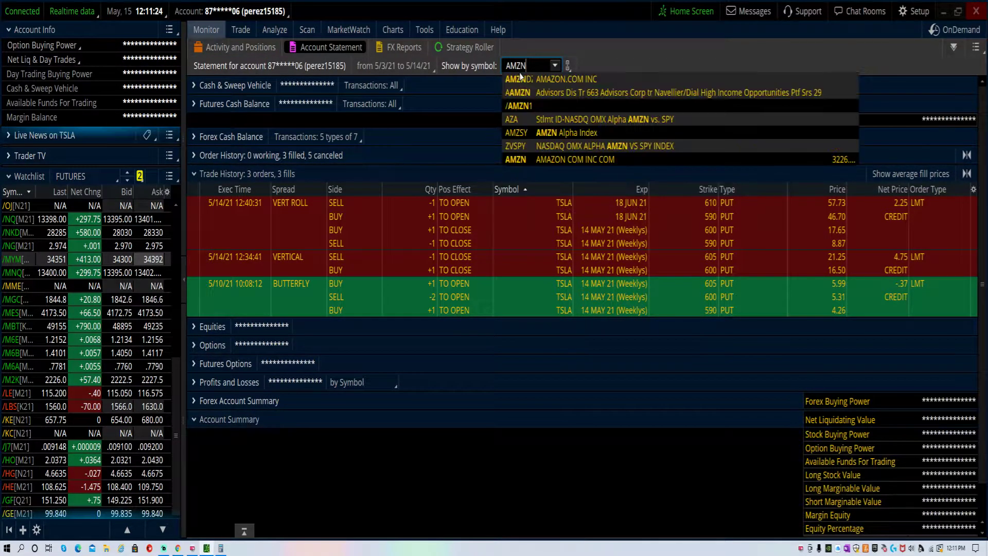
pyautogui.press('Return')
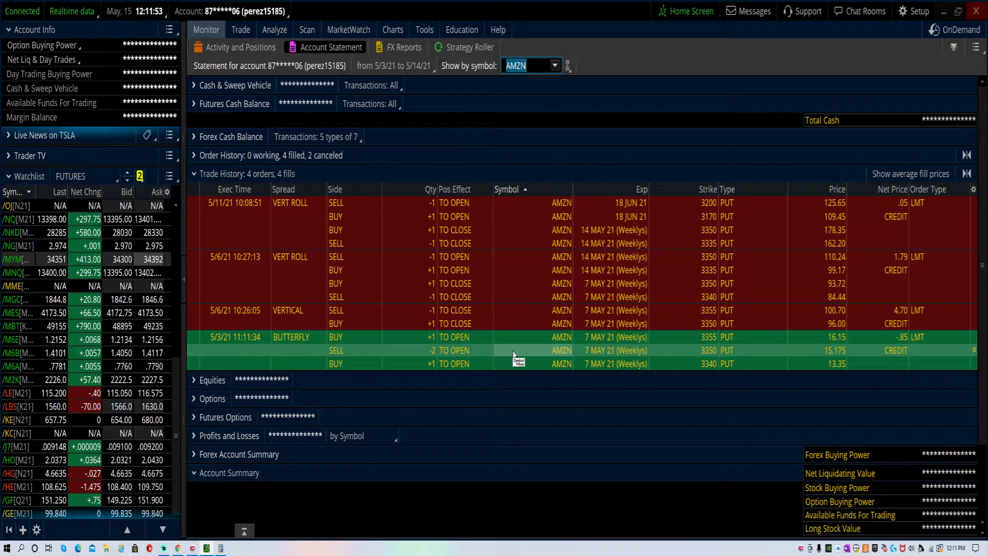
pyautogui.scroll(-1, 513, 354)
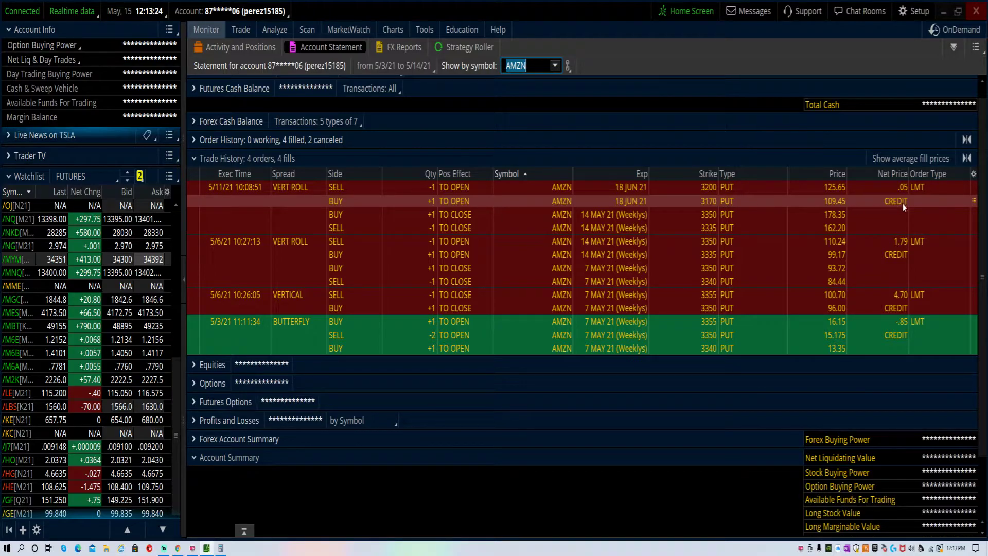
# Step: Load AMZN on the Trade page, showing its option chain and 18 JUN 21 3200/3170 put vertical
pyautogui.click(241, 30)
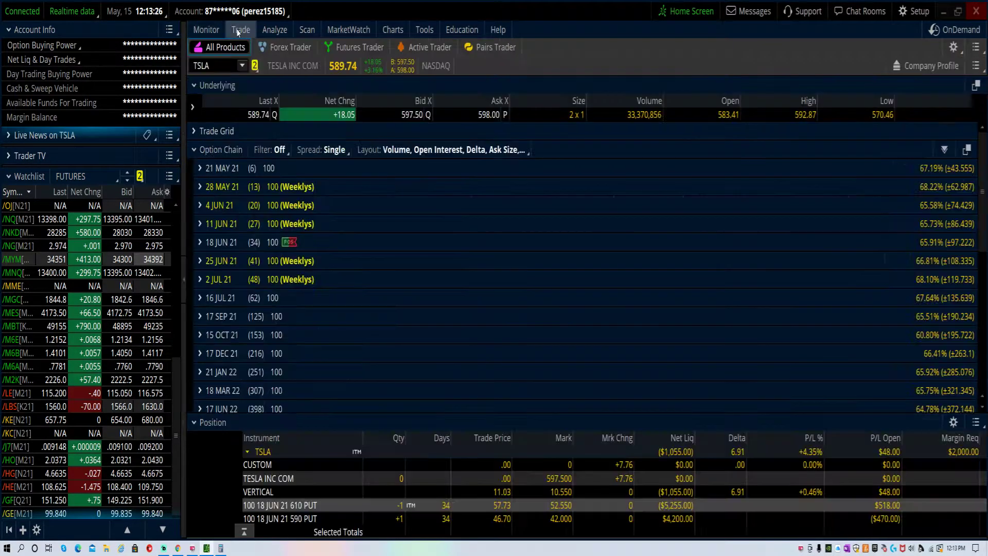
pyautogui.write('AMZN')
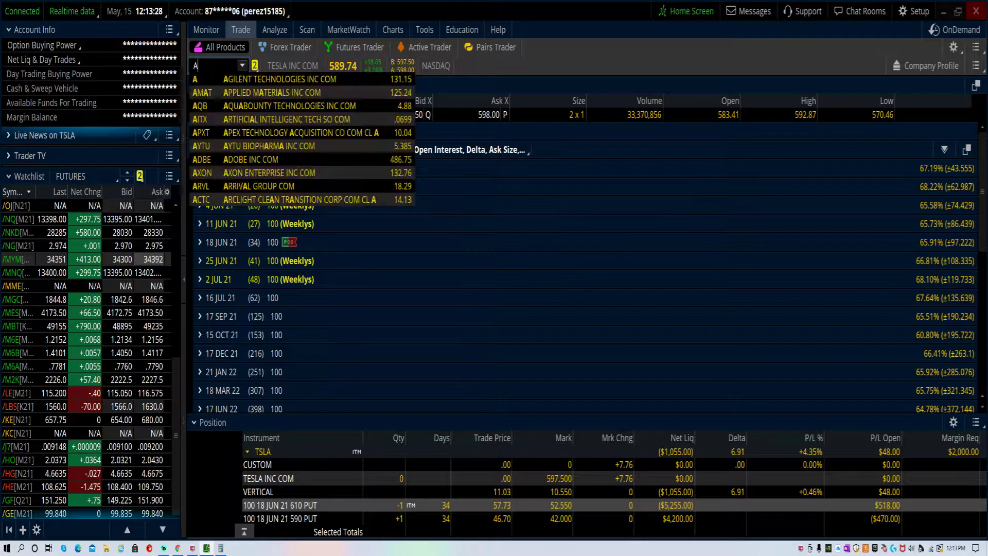
pyautogui.press('Return')
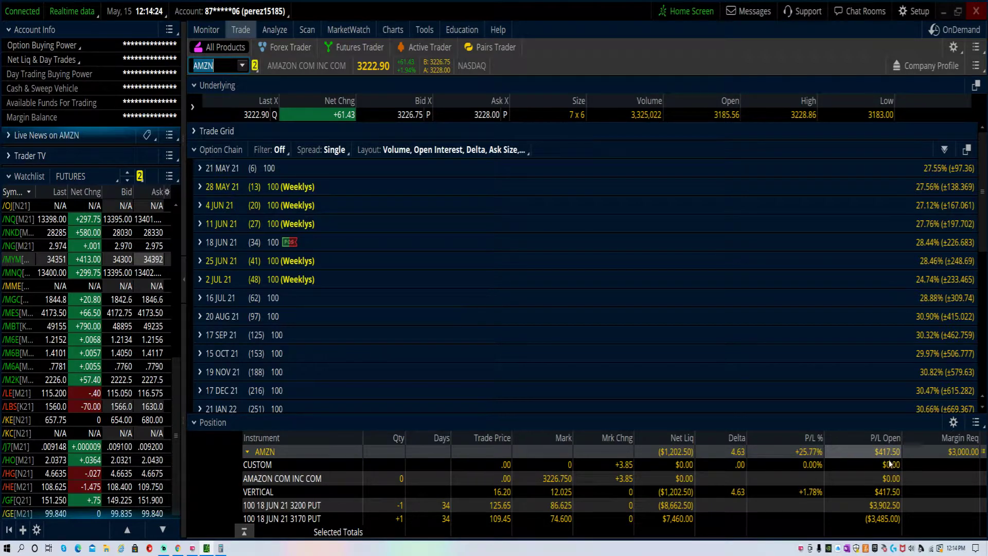
# Step: Return to the AMZN Account Statement showing the 5/6/21 vertical roll at a 1.79 credit
pyautogui.click(209, 34)
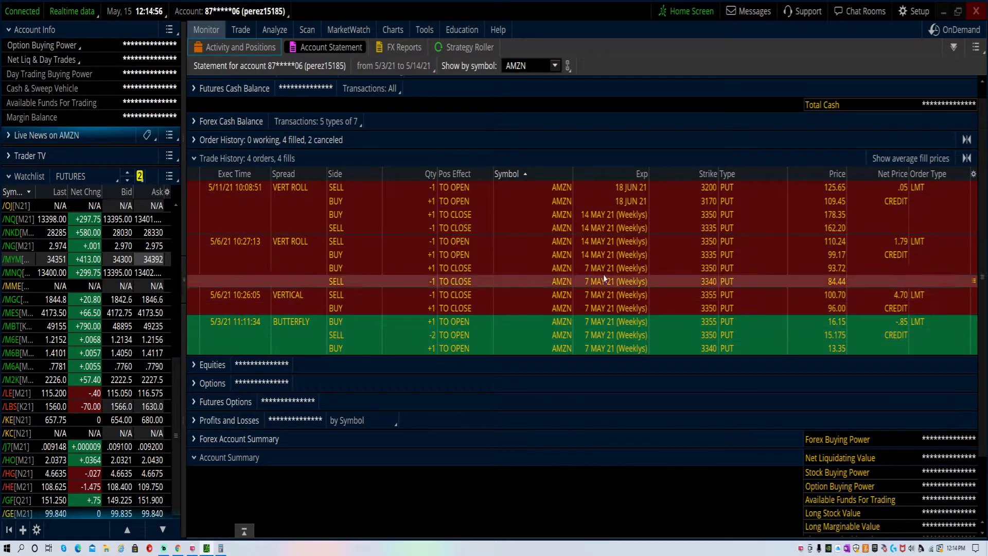
# Step: Draft an unsent BUY +1 VERTICAL closing order at 12.03 limit, collapsing Order Entry afterward
pyautogui.click(234, 29)
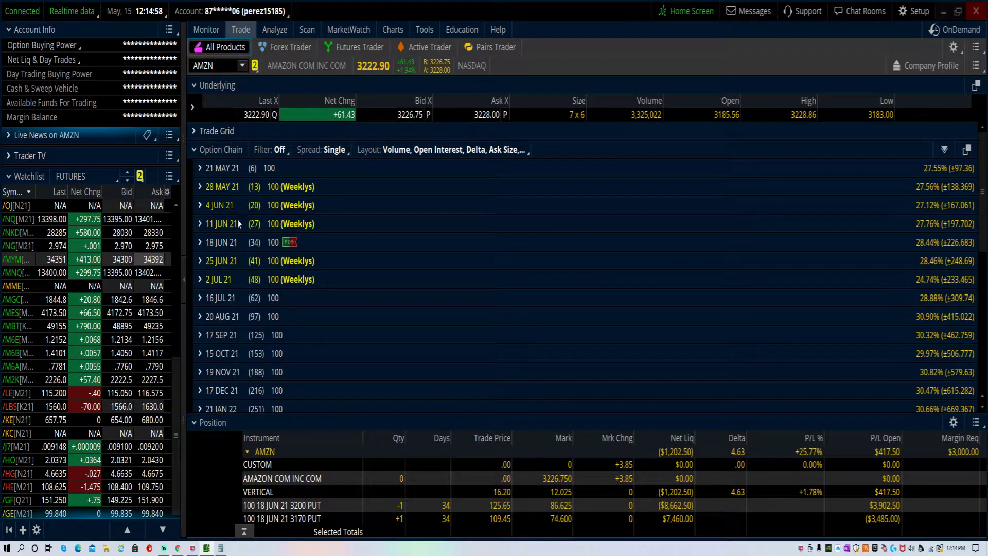
pyautogui.rightClick(267, 457)
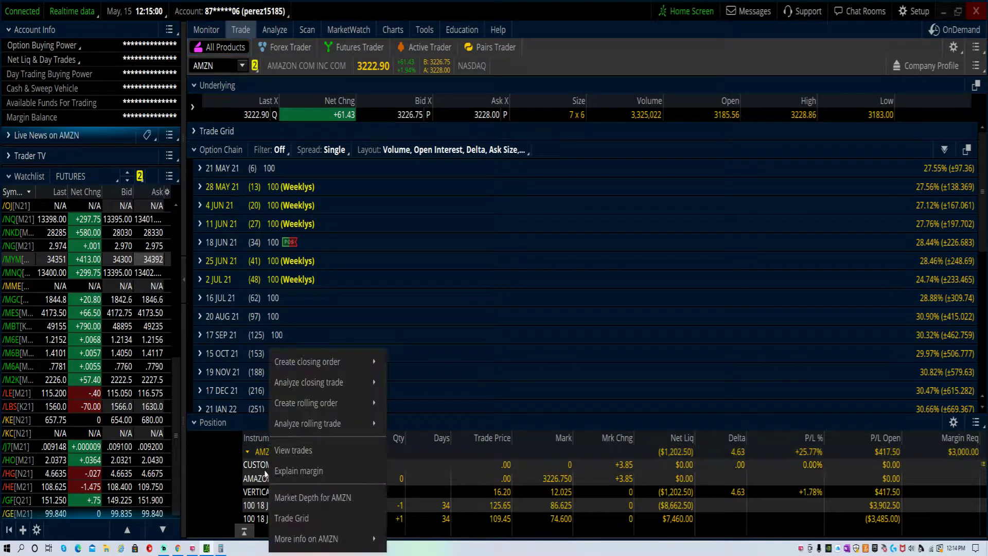
pyautogui.moveTo(317, 362)
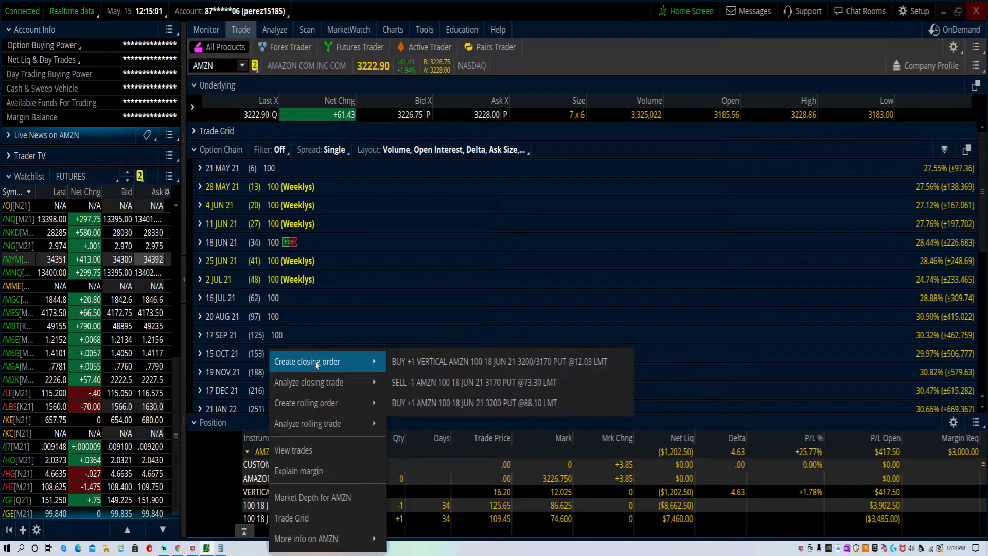
pyautogui.click(440, 363)
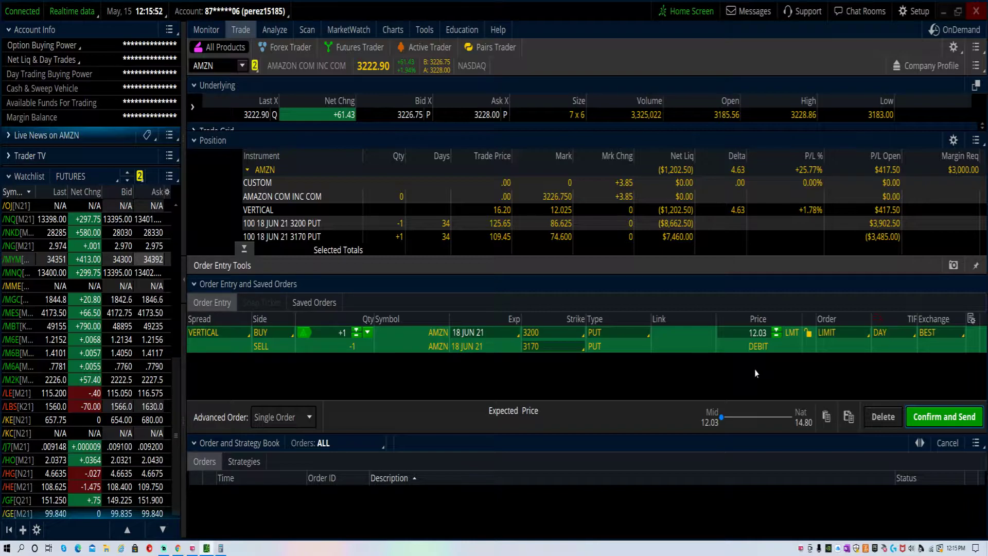
pyautogui.click(245, 248)
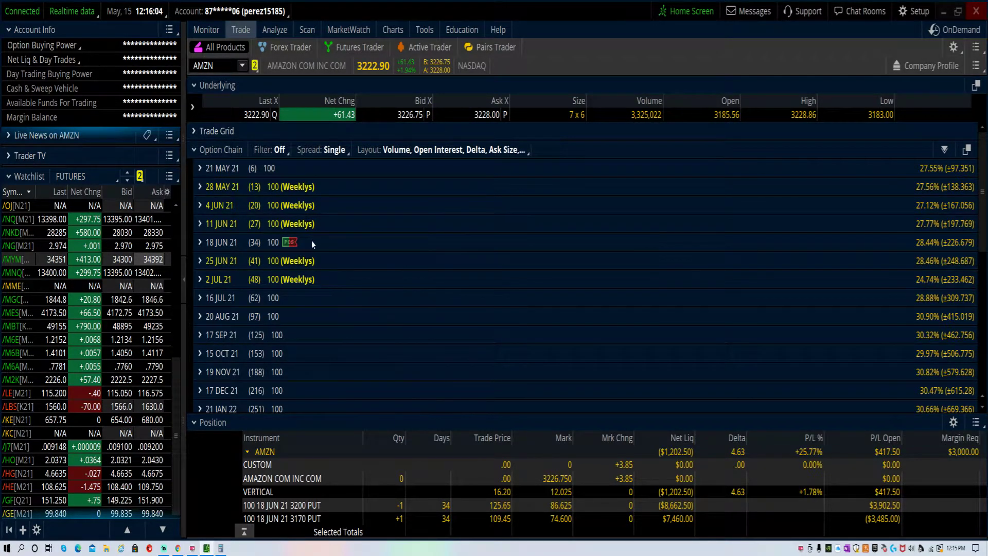
pyautogui.click(275, 30)
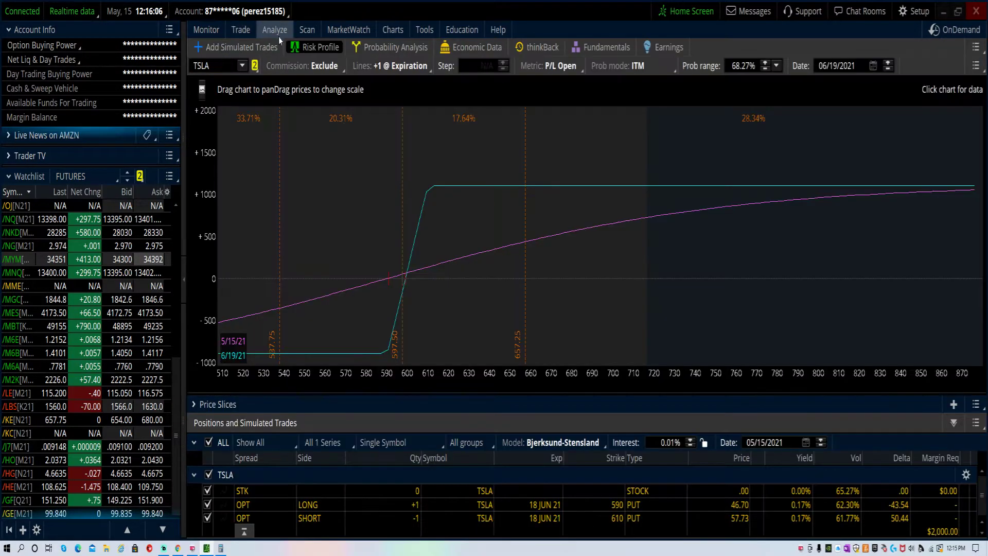
pyautogui.moveTo(279, 38)
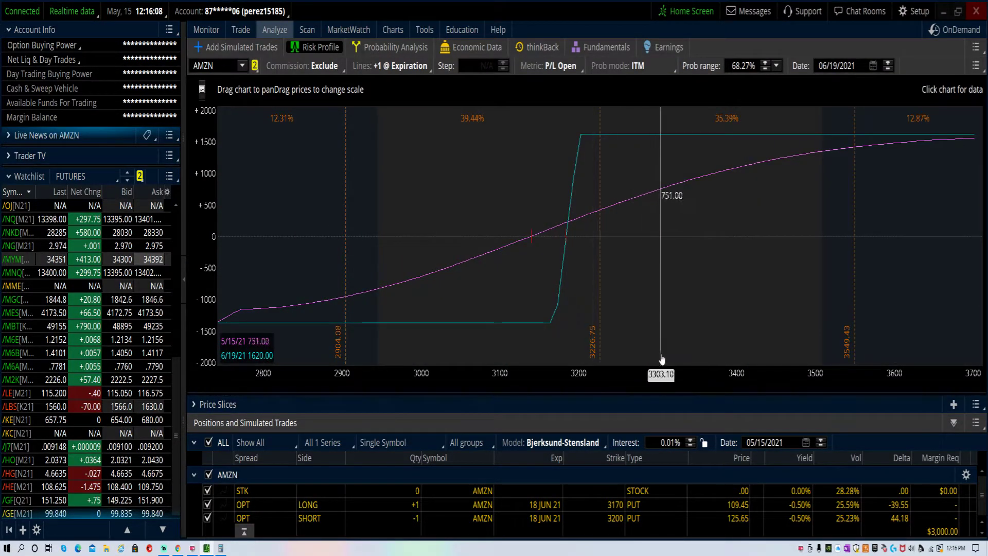
pyautogui.scroll(-3, 561, 271)
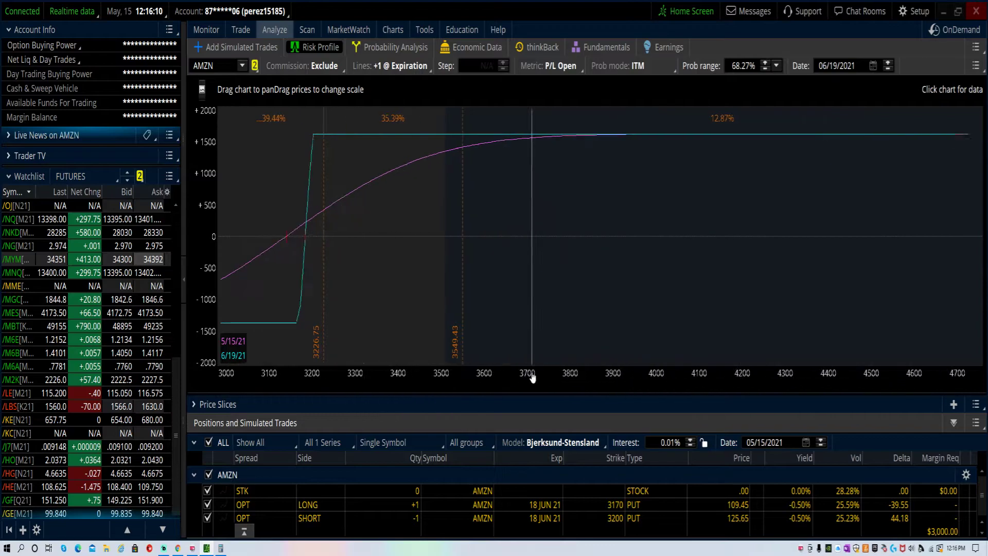
pyautogui.moveTo(420, 309); pyautogui.dragTo(705, 301)
pyautogui.moveTo(865, 375); pyautogui.dragTo(589, 383)
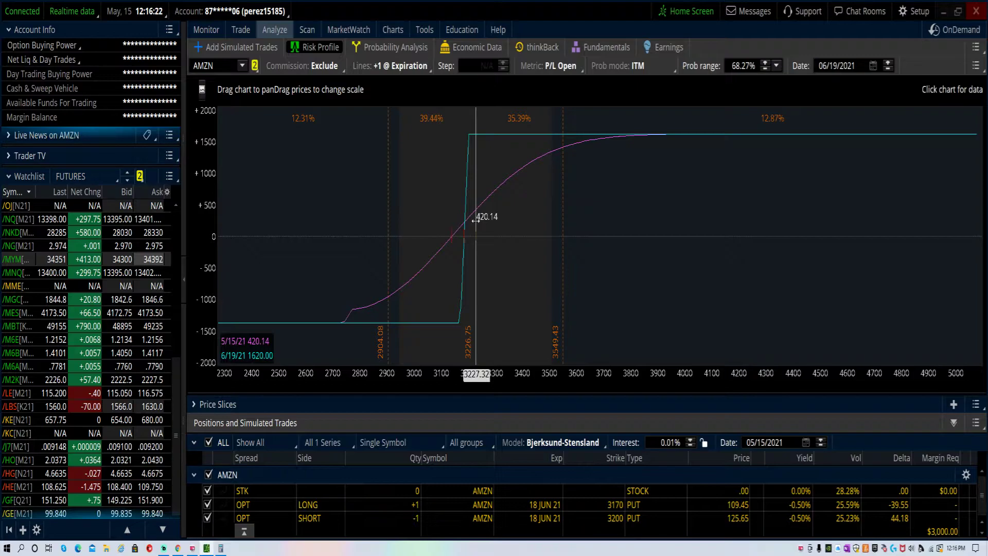
pyautogui.click(238, 32)
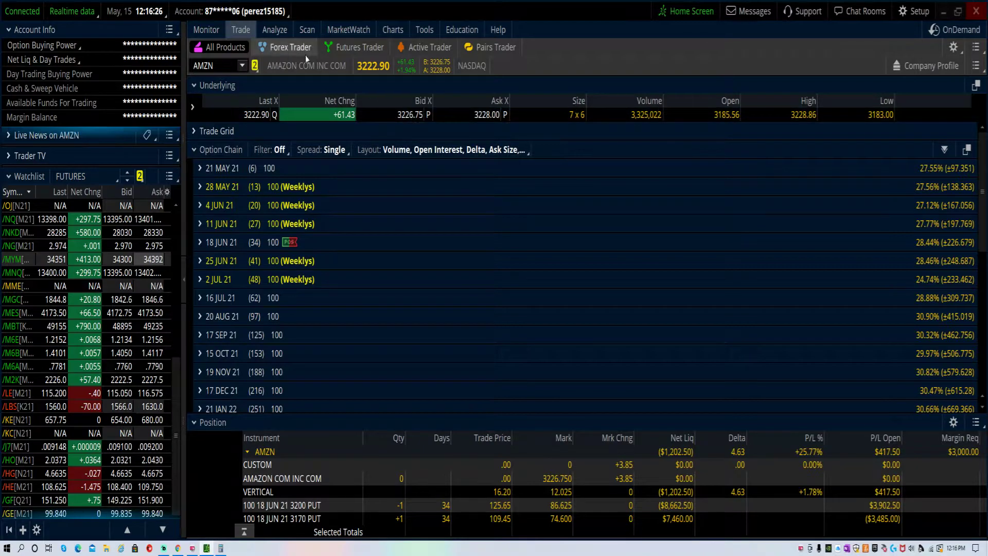
pyautogui.click(281, 31)
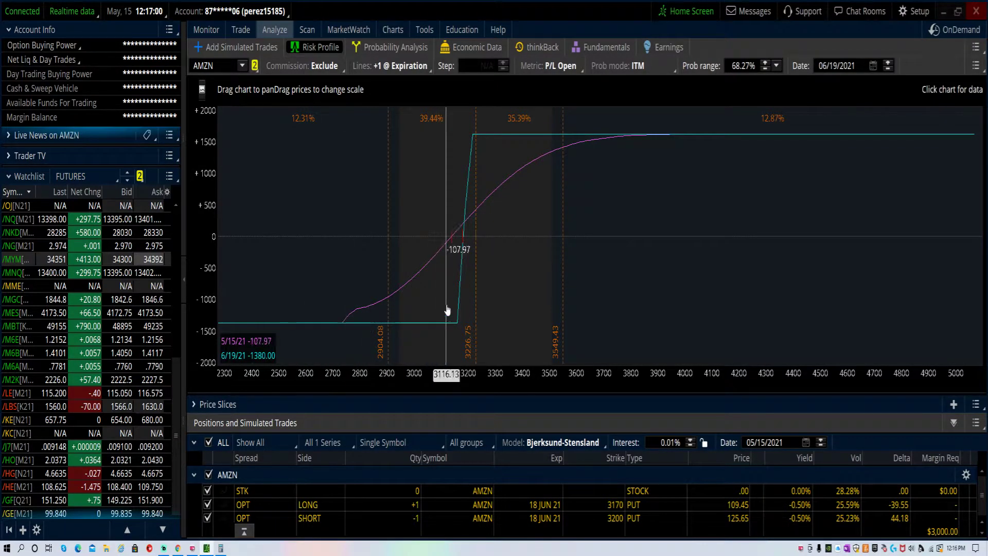
# Step: Bring back the StockCharts AMZN daily SharpChart with RSI, volume and MACD panels
pyautogui.click(177, 548)
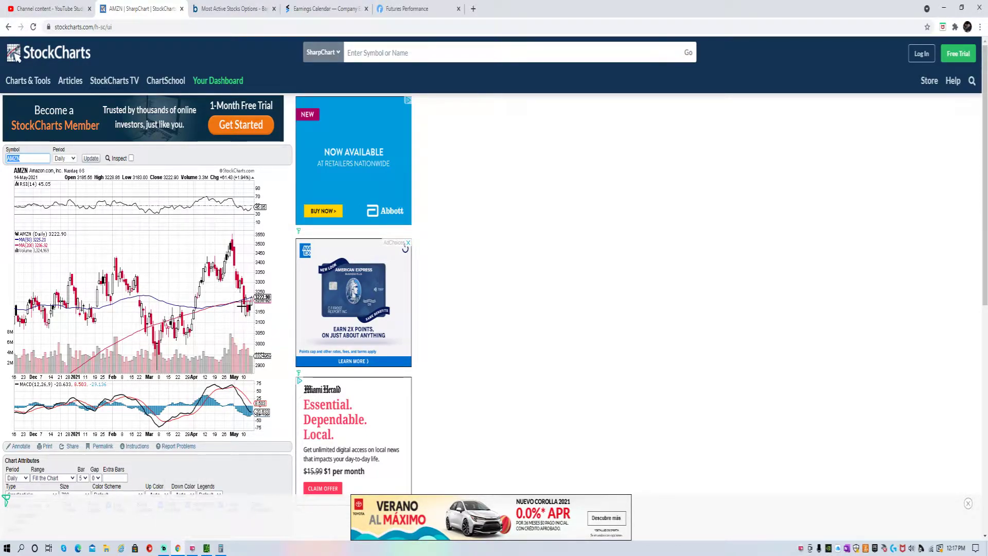
# Step: Return to thinkorswim and open Monitor > Account Statement with the AMZN trade history
pyautogui.click(206, 548)
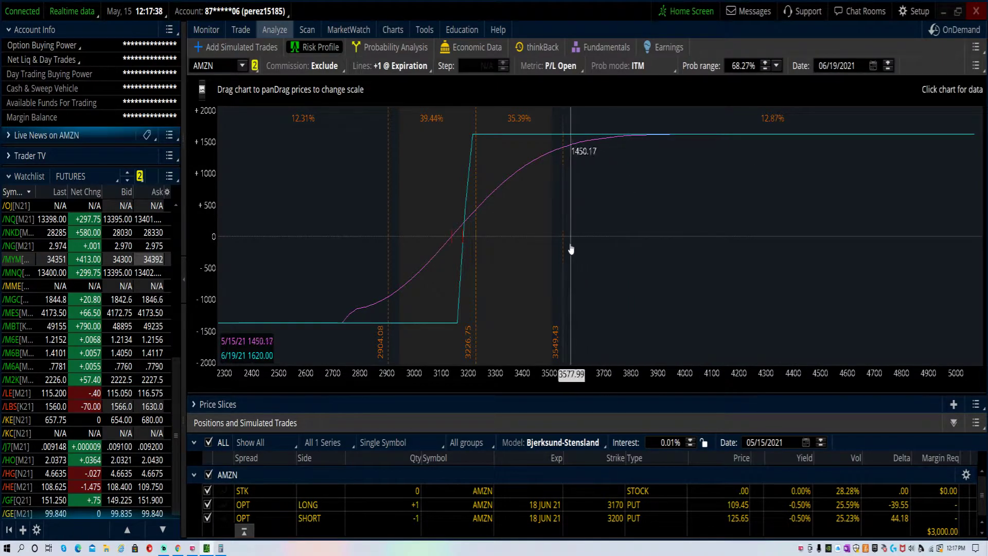
pyautogui.moveTo(213, 31)
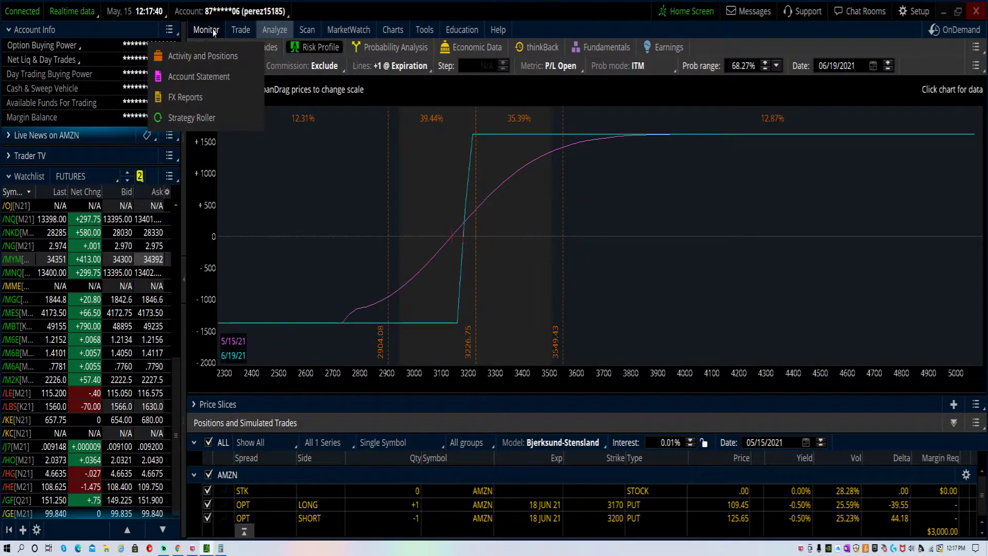
pyautogui.click(213, 30)
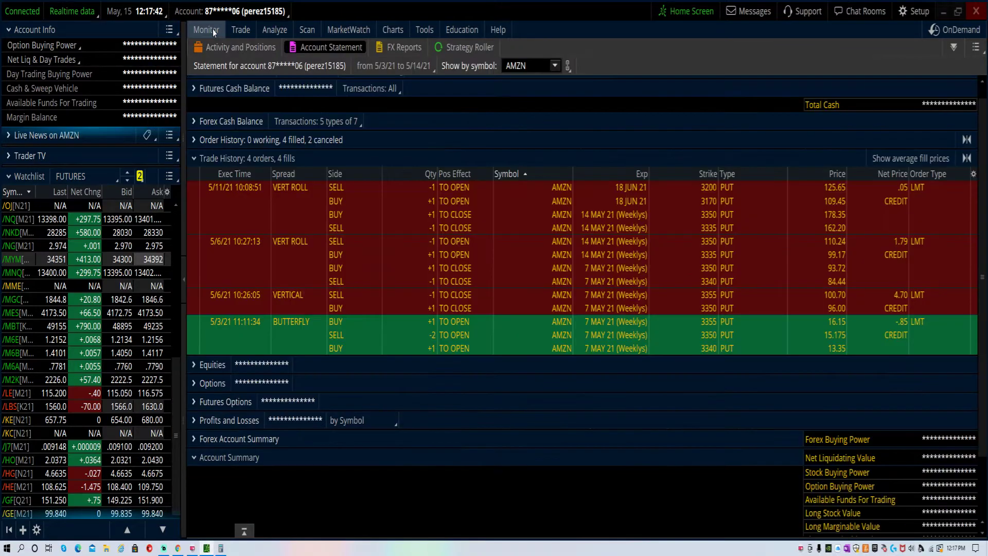
# Step: Review the AMZN put vertical's closing-order choices and show its Risk Profile P/L chart
pyautogui.click(246, 30)
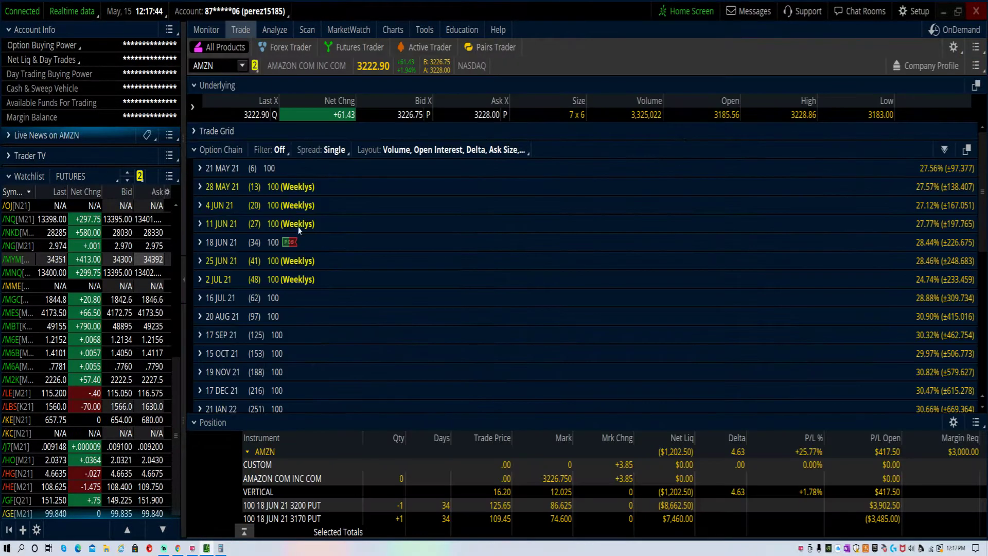
pyautogui.rightClick(263, 453)
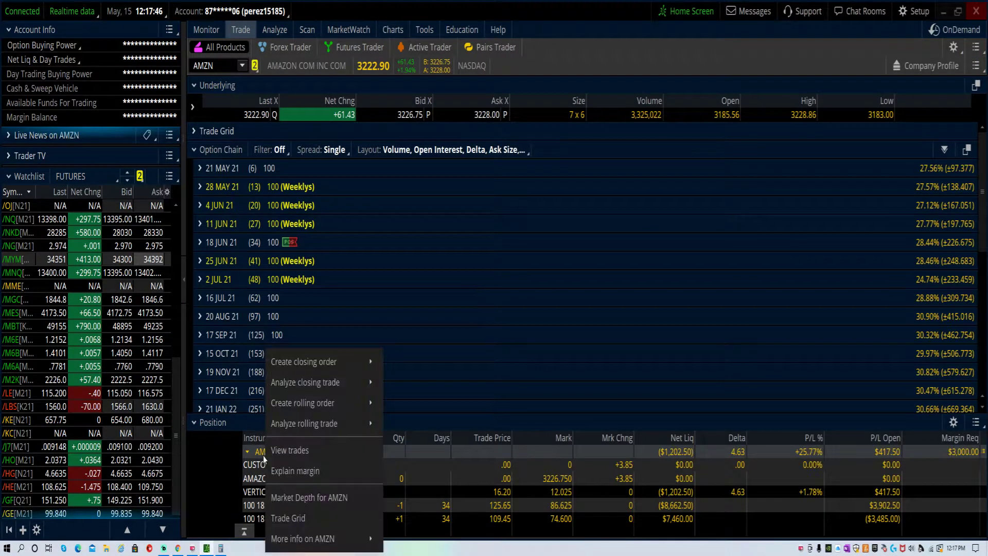
pyautogui.moveTo(353, 360)
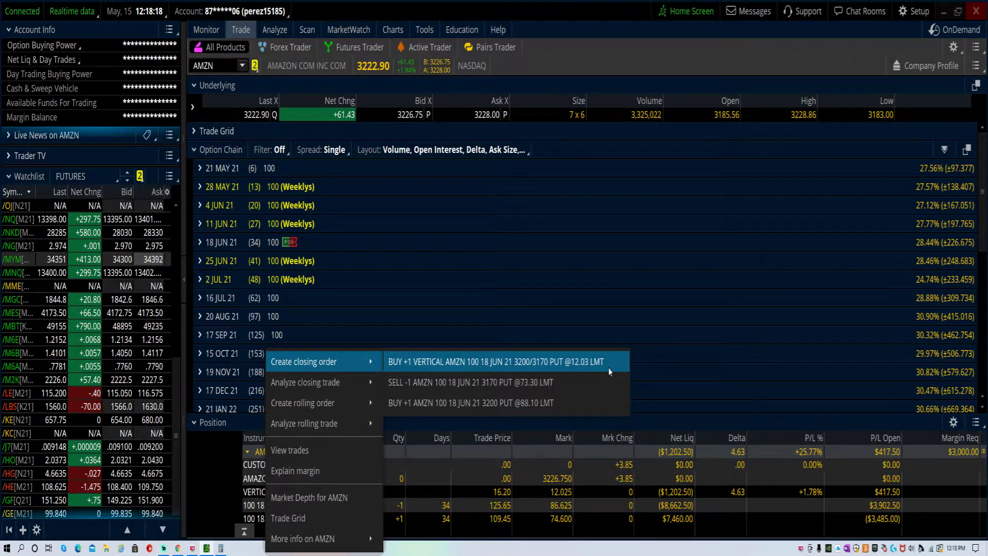
pyautogui.click(275, 30)
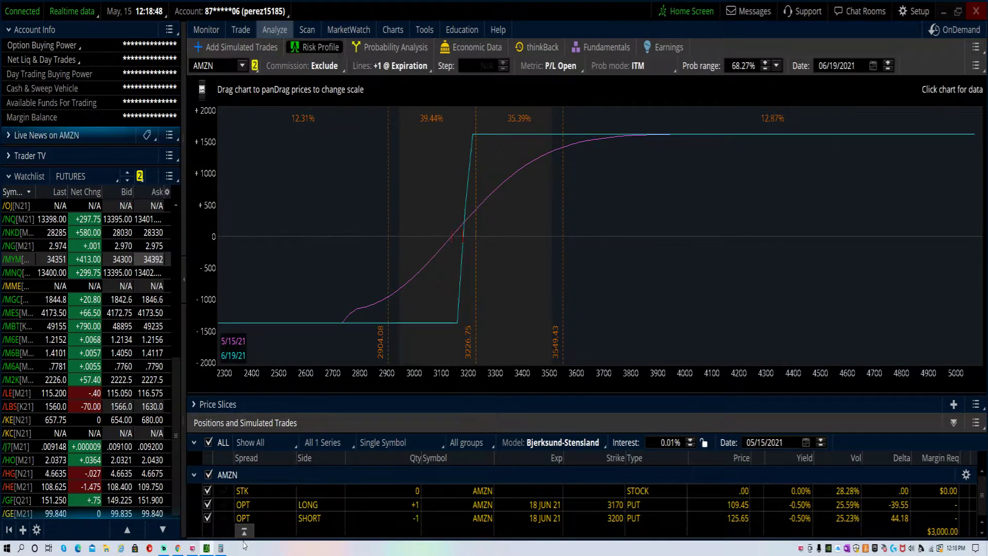
# Step: Restore Calculator, clear the old 60,000 result, and compute 3200 × 100 = 320,000
pyautogui.click(221, 548)
pyautogui.click(200, 141)
pyautogui.click(227, 249)
pyautogui.click(140, 251)
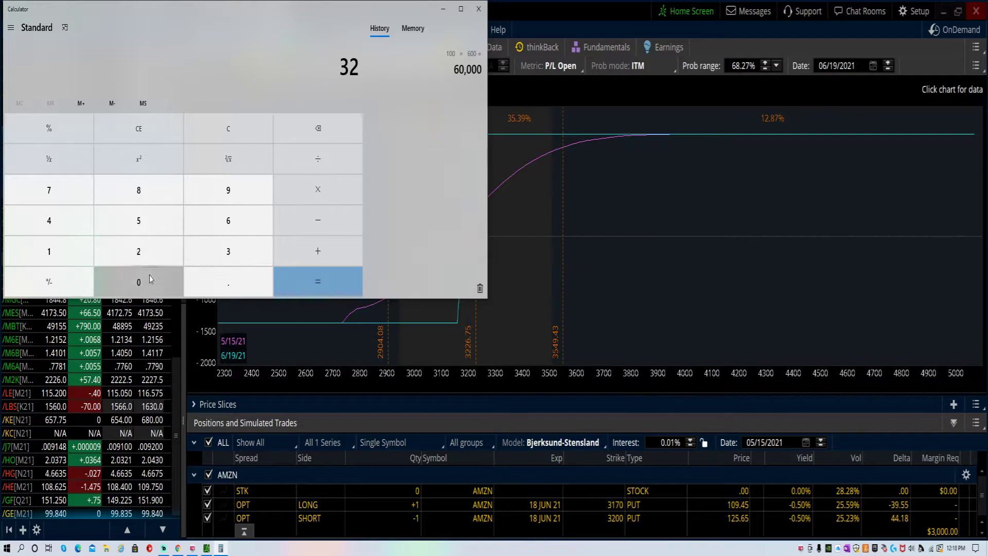
pyautogui.doubleClick(150, 278)
pyautogui.click(317, 190)
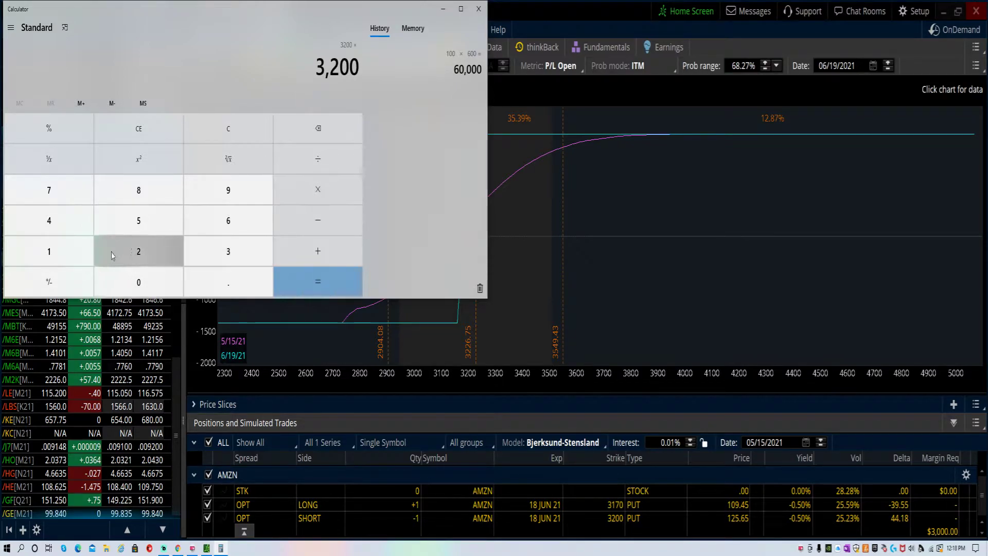
pyautogui.click(69, 254)
pyautogui.click(138, 280)
pyautogui.click(140, 281)
pyautogui.click(282, 285)
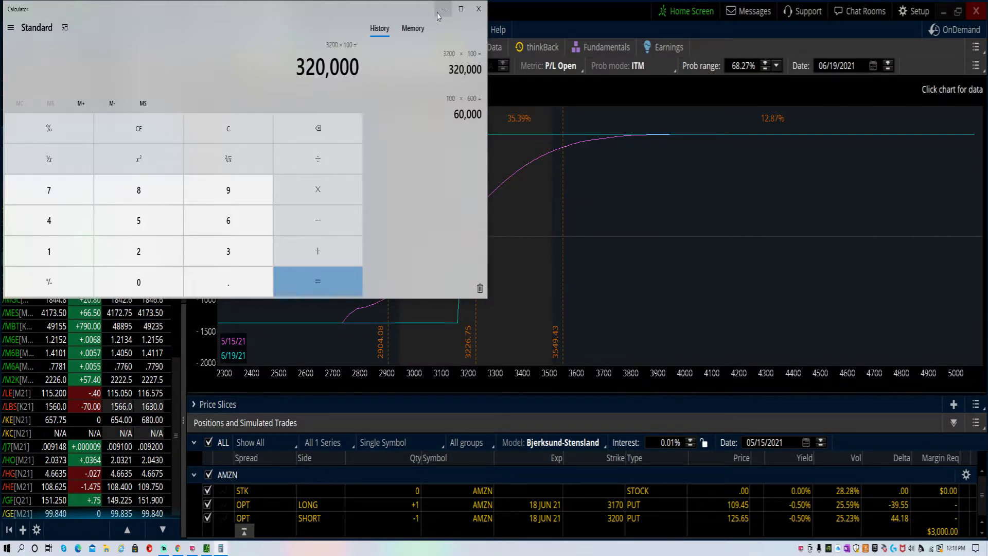
# Step: Clear display and history, compute 3200 × 10 = 32,000, and return to thinkorswim's Trade page
pyautogui.click(161, 139)
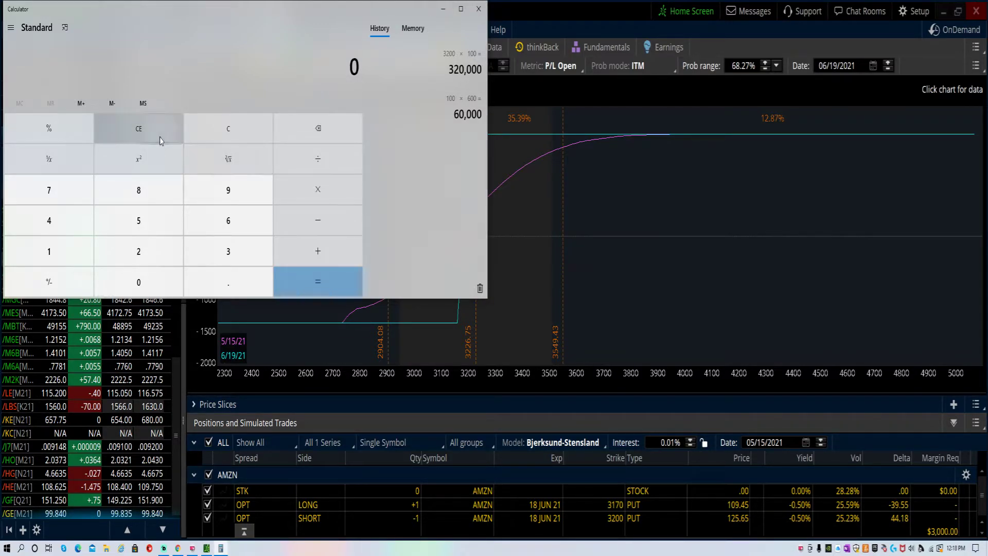
pyautogui.click(479, 287)
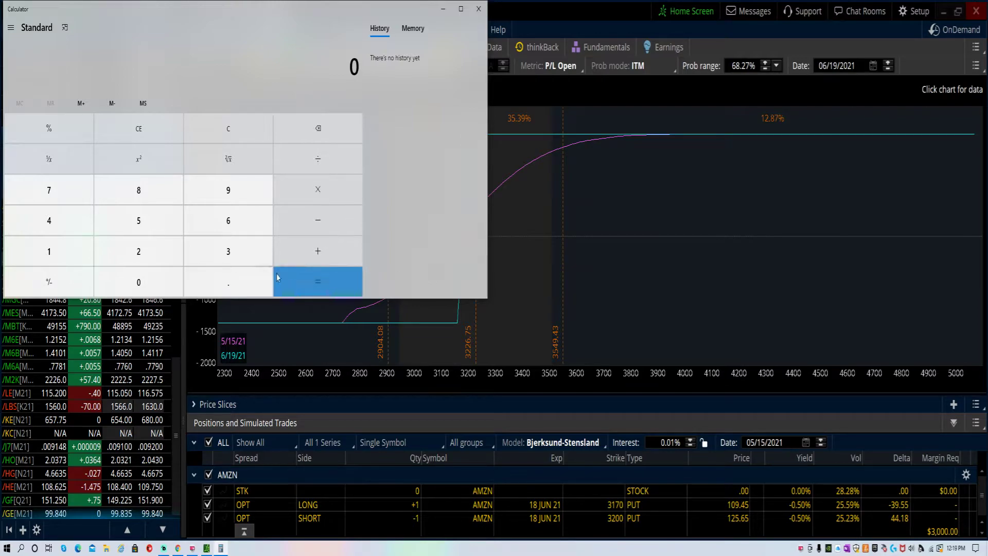
pyautogui.click(246, 260)
pyautogui.click(139, 251)
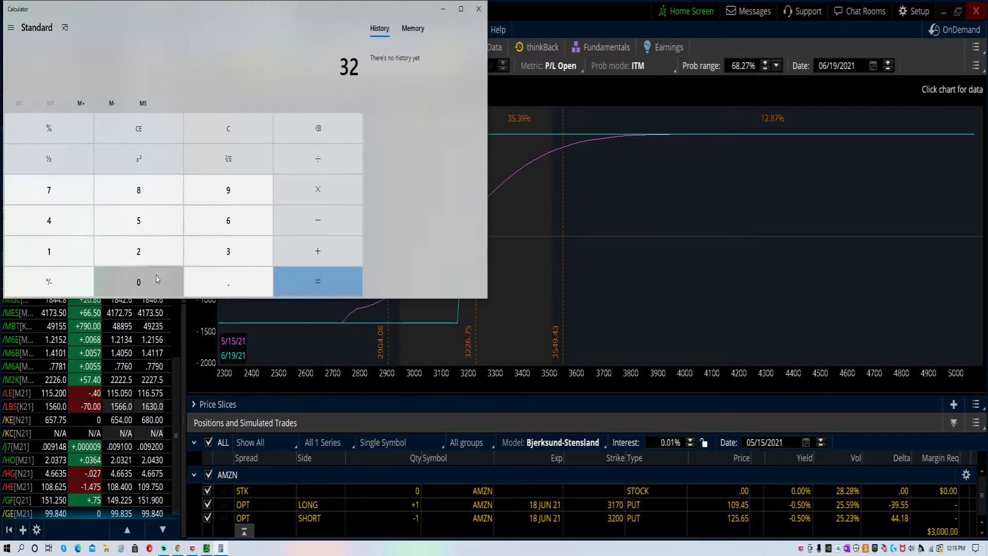
pyautogui.click(150, 277)
pyautogui.click(152, 278)
pyautogui.click(303, 191)
pyautogui.click(77, 260)
pyautogui.click(129, 280)
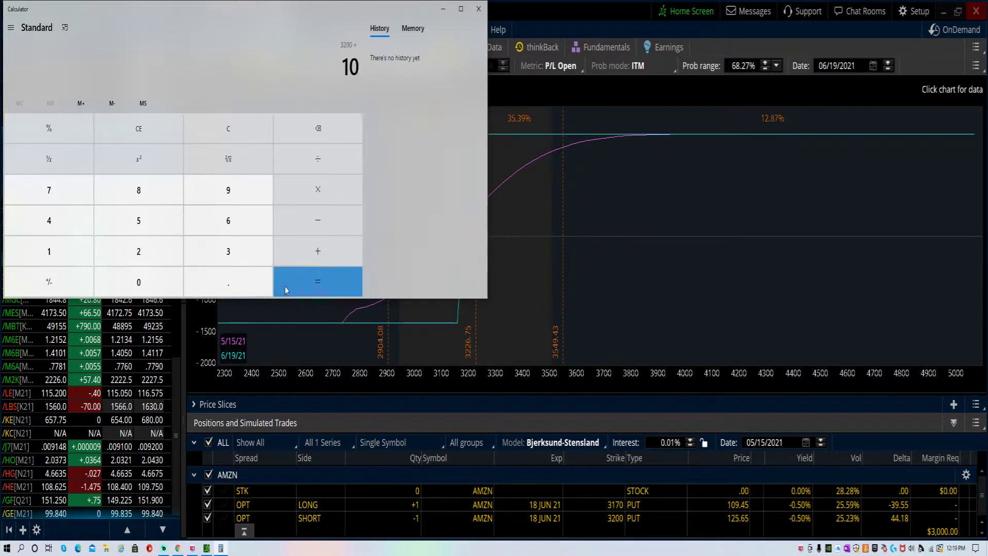
pyautogui.click(303, 285)
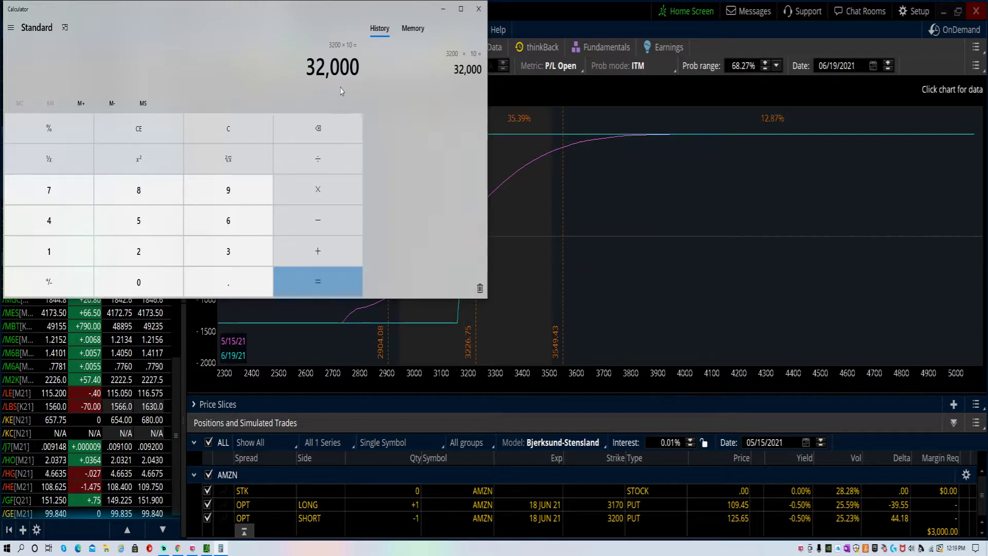
pyautogui.click(443, 9)
pyautogui.click(241, 31)
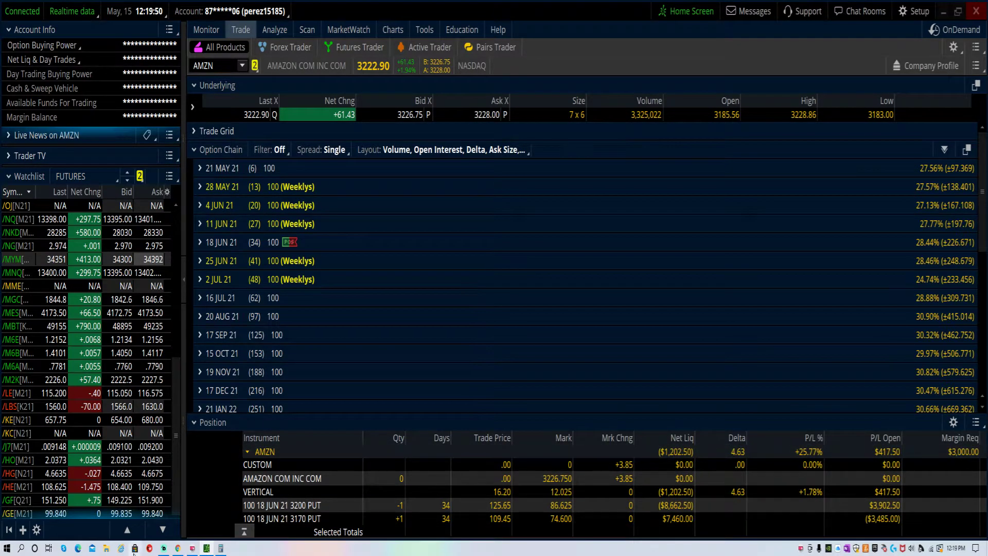
# Step: Restore Calculator, clear the 32,000 result, and compute 3200 × 5 = 16,000
pyautogui.click(220, 548)
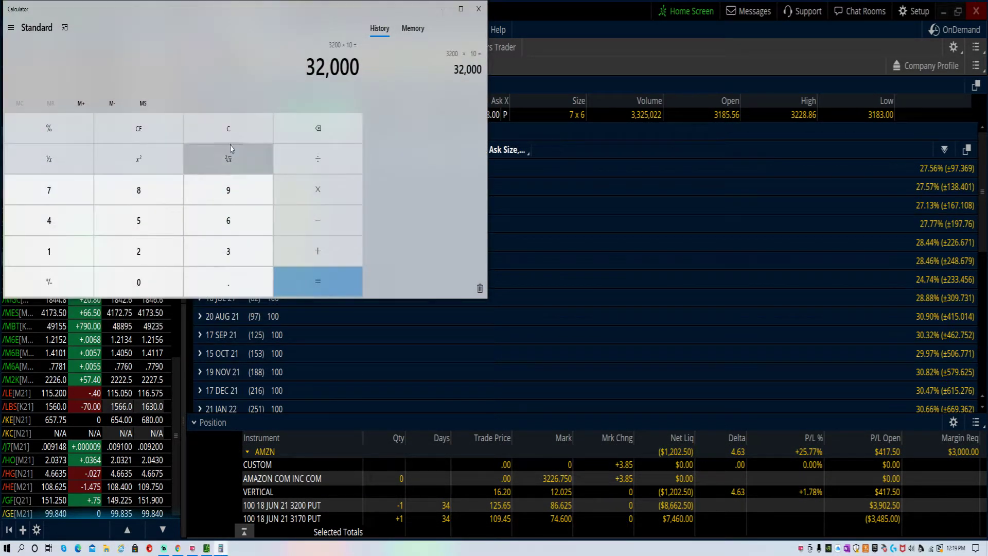
pyautogui.click(230, 140)
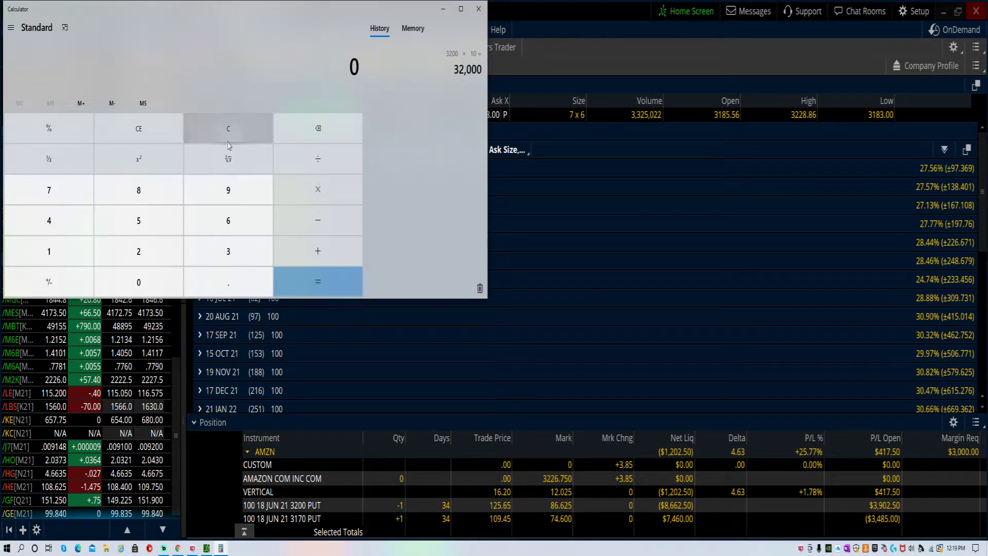
pyautogui.click(214, 260)
pyautogui.click(145, 254)
pyautogui.click(149, 275)
pyautogui.click(154, 273)
pyautogui.click(479, 288)
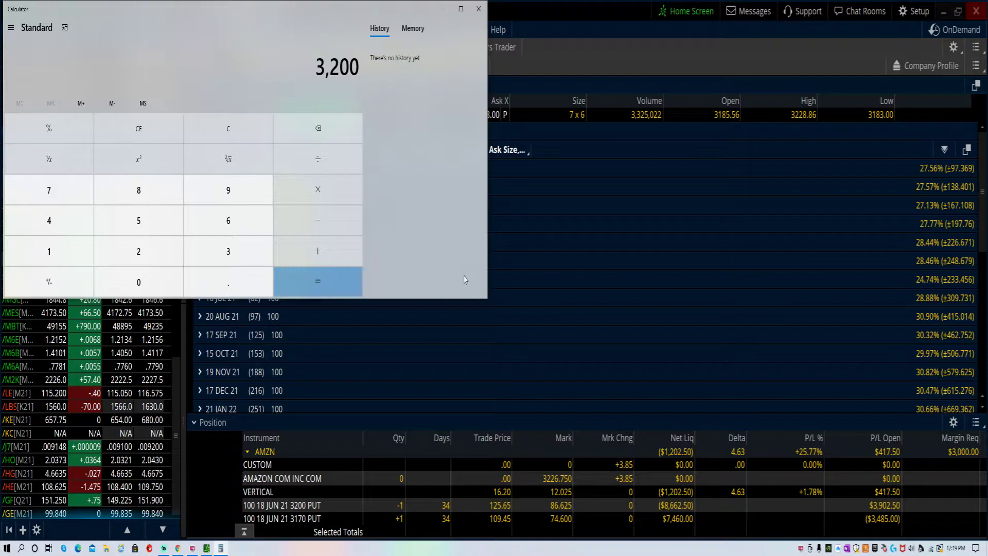
pyautogui.click(317, 188)
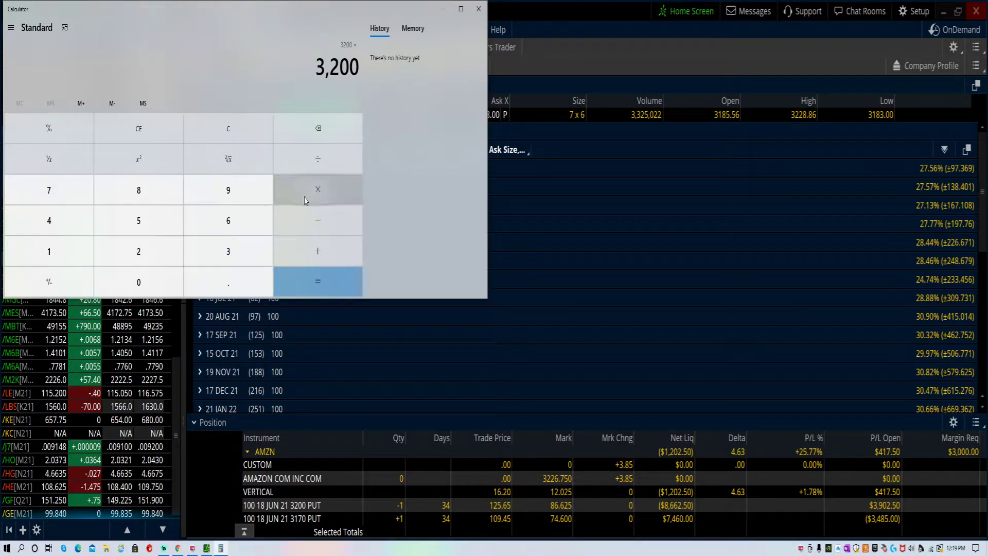
pyautogui.click(177, 223)
pyautogui.click(317, 281)
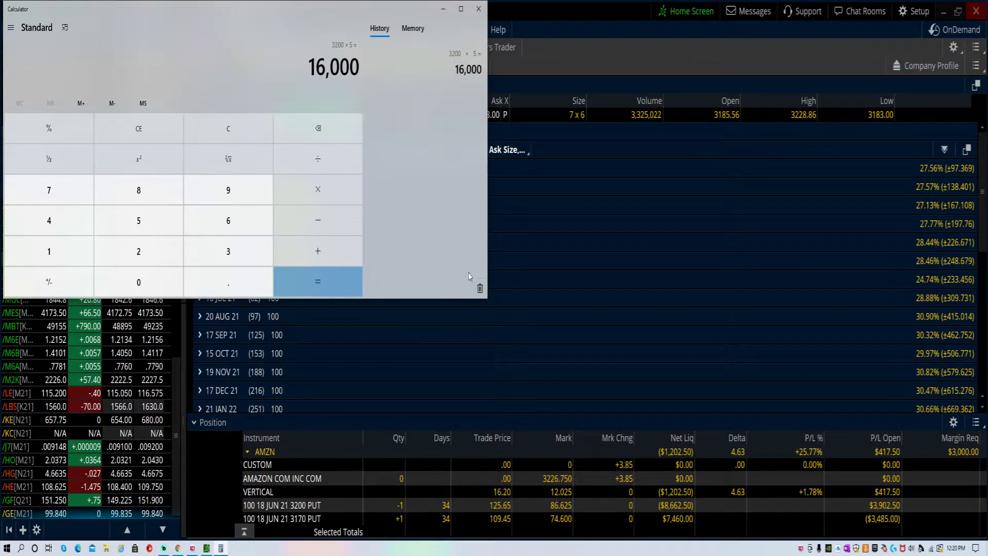
# Step: Compute 225 × 5 = 1,125 on a cleared Calculator, then clear and minimize it
pyautogui.click(479, 288)
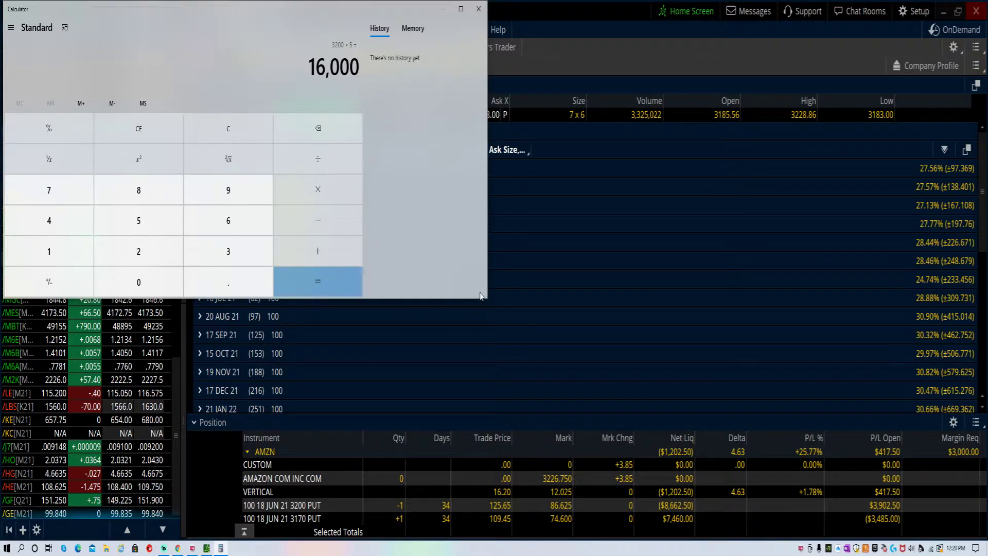
pyautogui.click(240, 138)
pyautogui.click(138, 252)
pyautogui.click(138, 251)
pyautogui.click(138, 221)
pyautogui.click(316, 189)
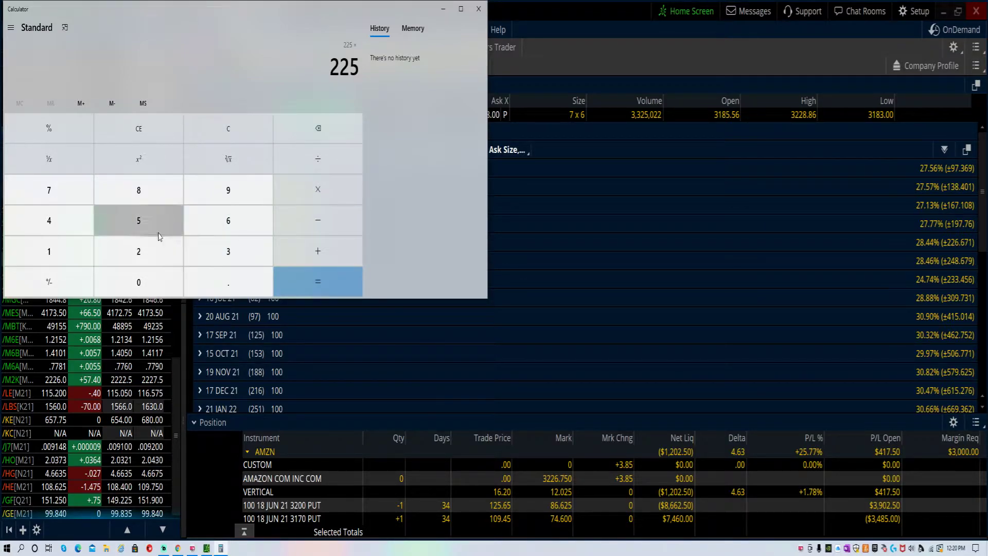
pyautogui.click(138, 221)
pyautogui.click(294, 289)
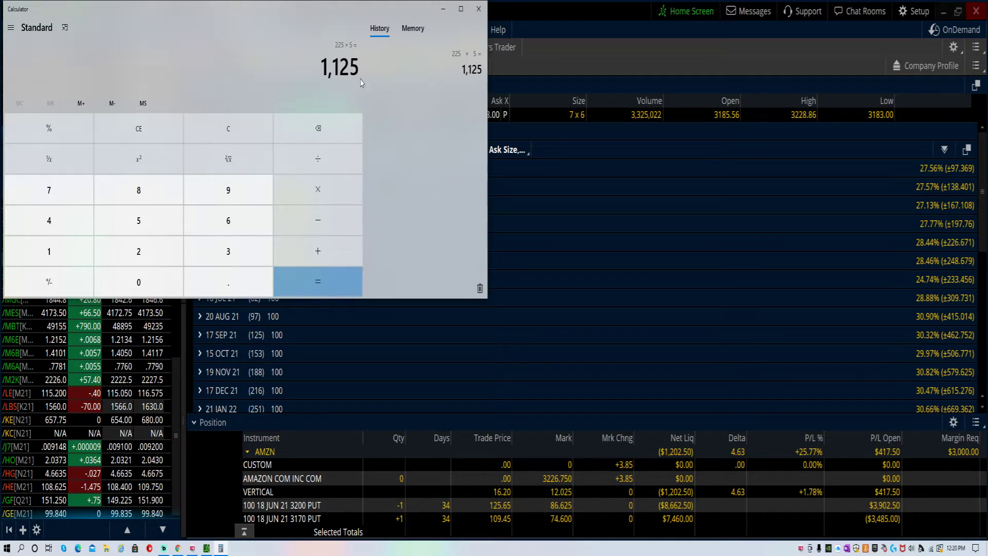
pyautogui.click(480, 289)
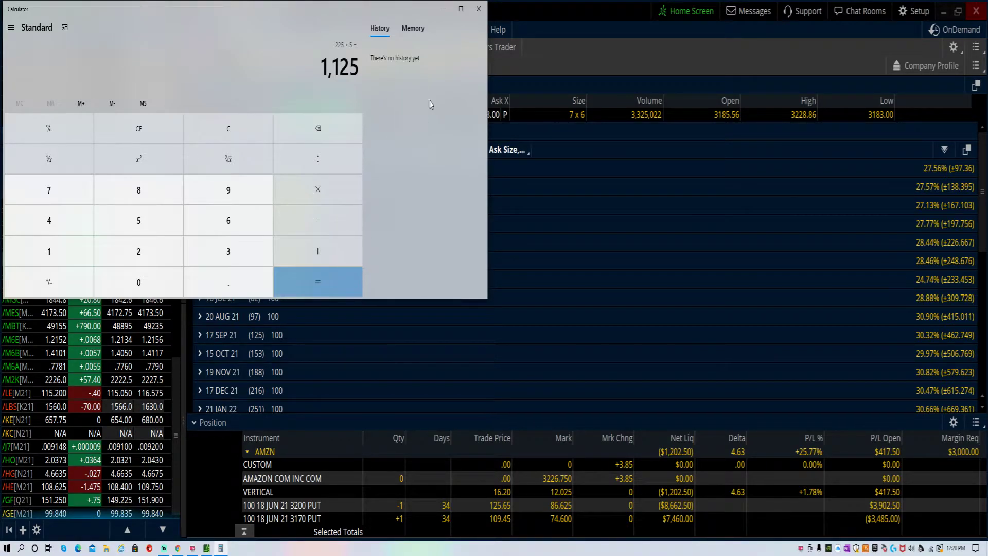
pyautogui.click(139, 129)
pyautogui.click(442, 9)
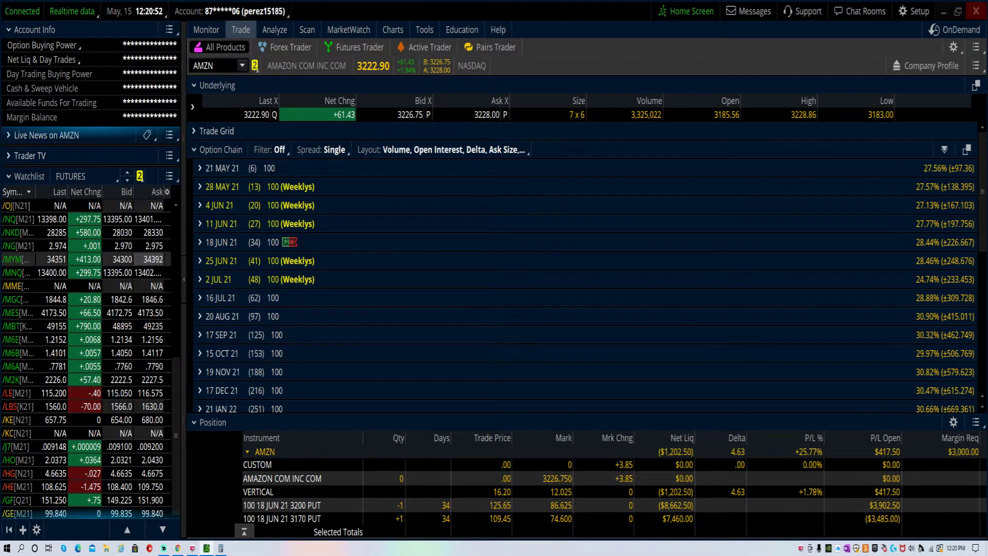
# Step: Revisit the AMZN put spread's Risk Profile, then bring up StockCharts' daily AMZN SharpChart in the browser
pyautogui.click(275, 31)
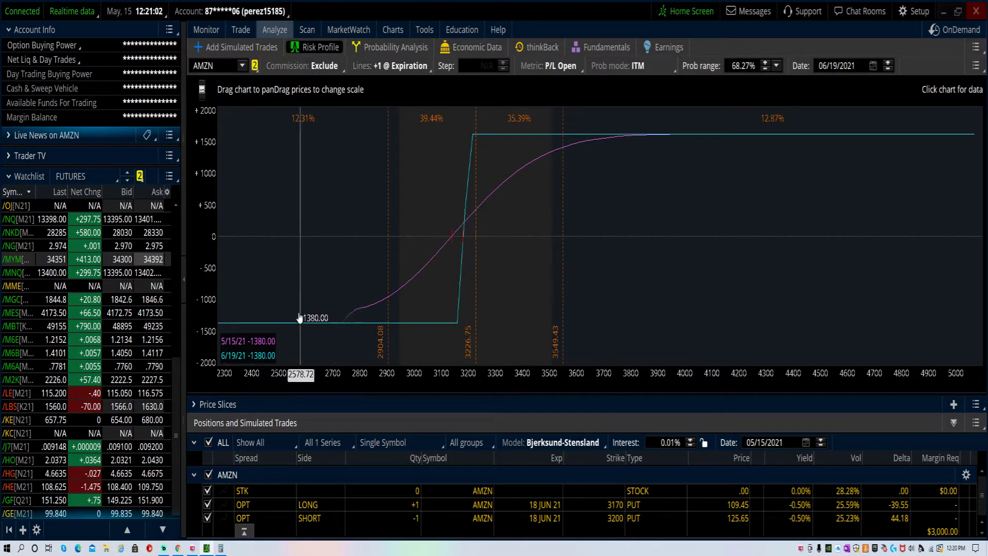
pyautogui.click(177, 548)
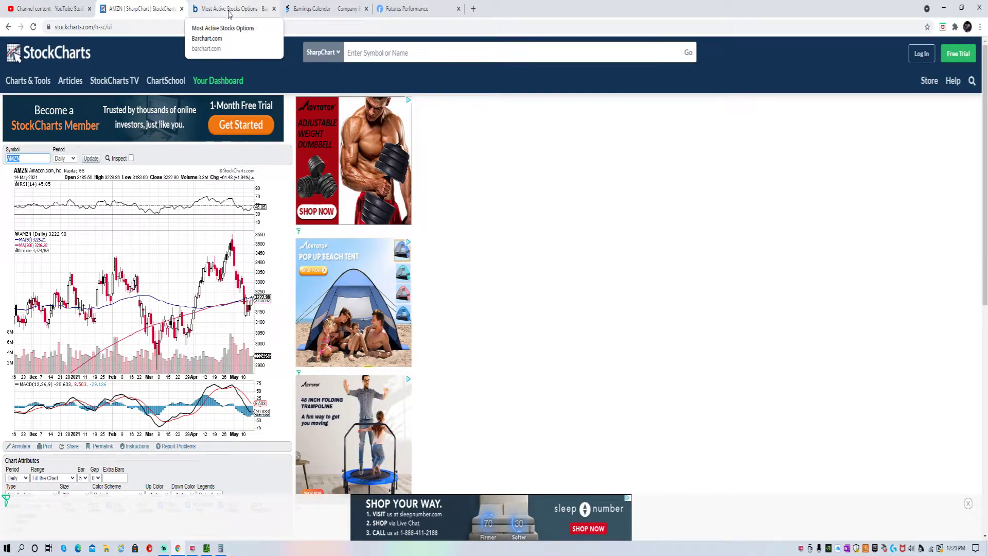
# Step: Bring back Barchart's Most Active Stocks Options page, ranked by options volume
pyautogui.click(229, 12)
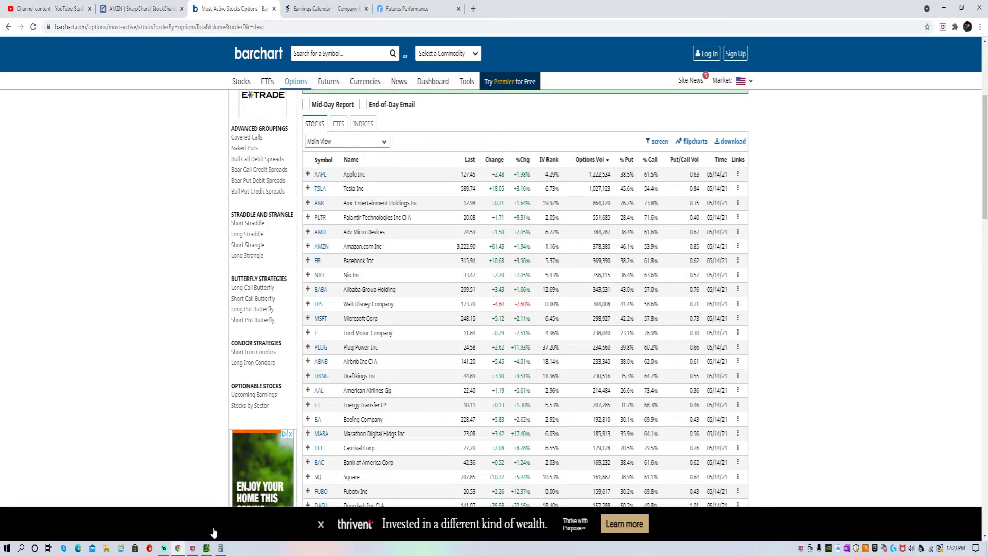
# Step: Glance at Trader TV, YouTube Studio and a new browser tab, then return to the AMZN 3170/3200 put spread risk profile
pyautogui.click(207, 547)
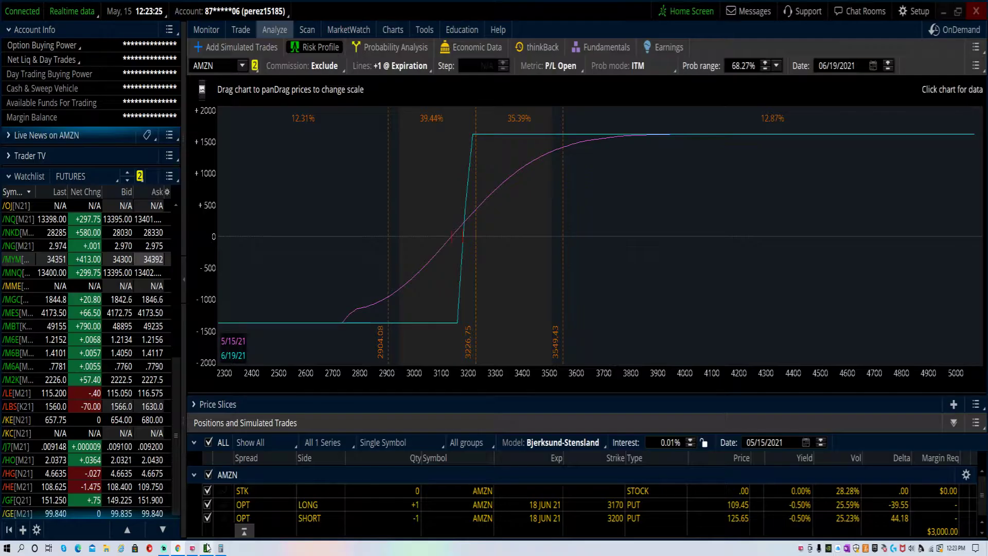
pyautogui.click(9, 156)
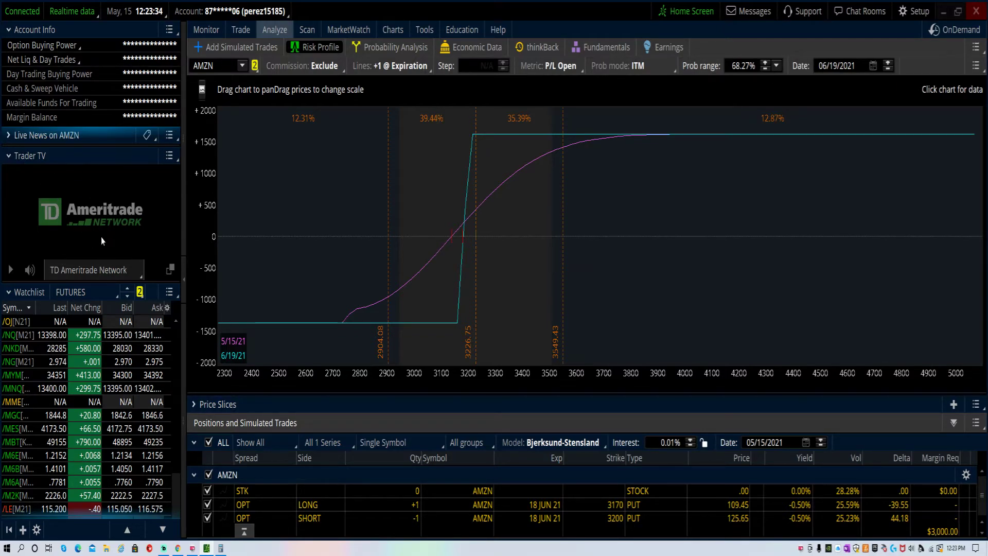
pyautogui.click(179, 548)
pyautogui.click(46, 6)
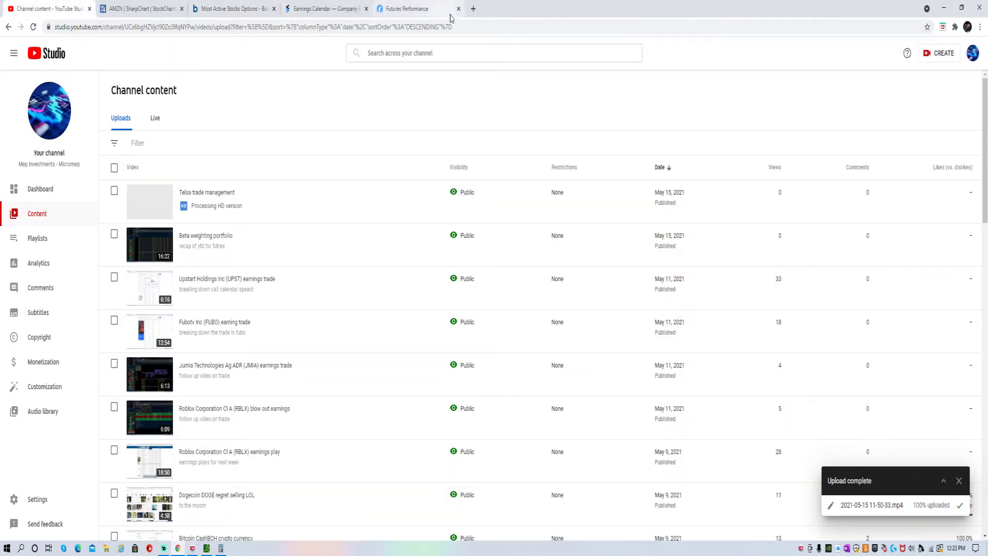
pyautogui.click(473, 8)
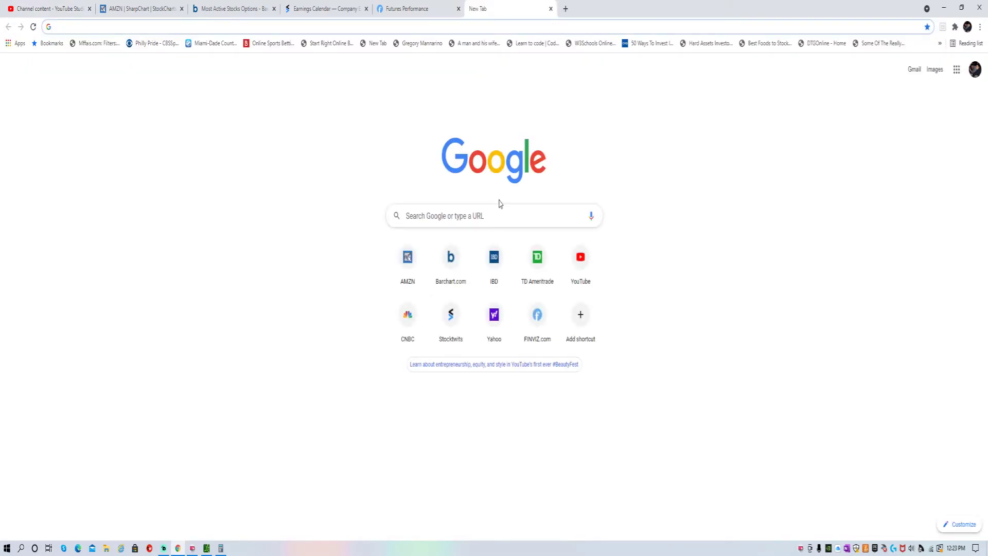
pyautogui.click(206, 547)
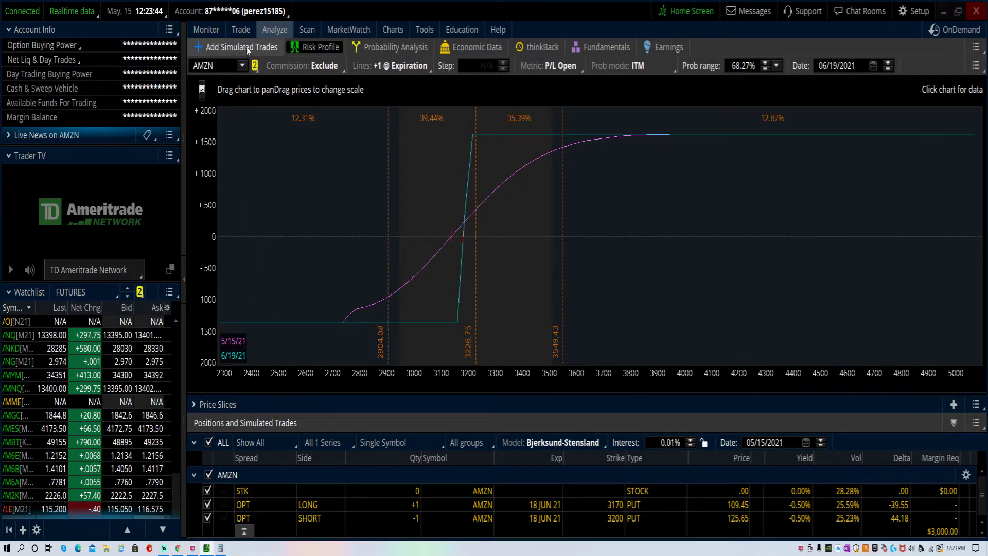
# Step: Expand AMZN's 21 MAY 21 option chain and bring up order choices for the 1570 call
pyautogui.click(240, 29)
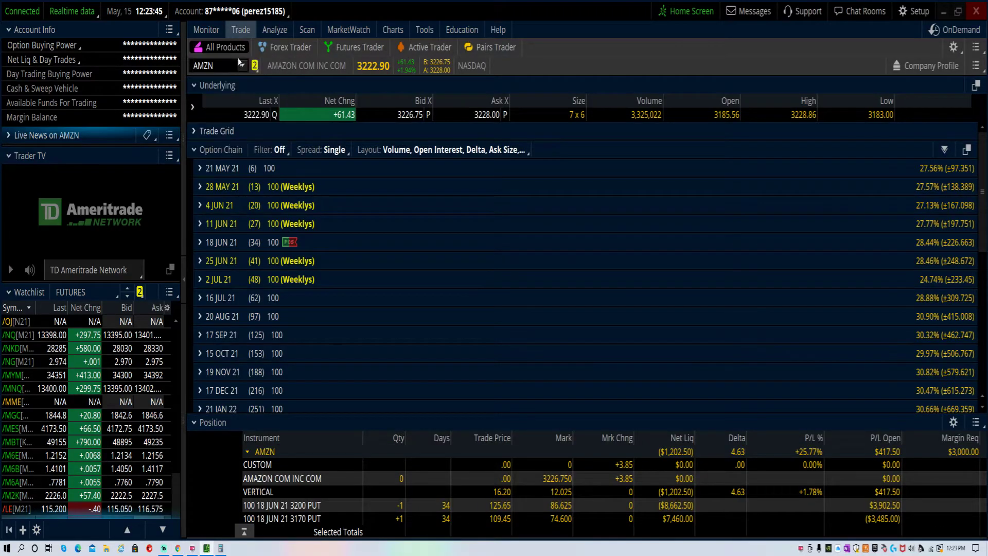
pyautogui.click(216, 170)
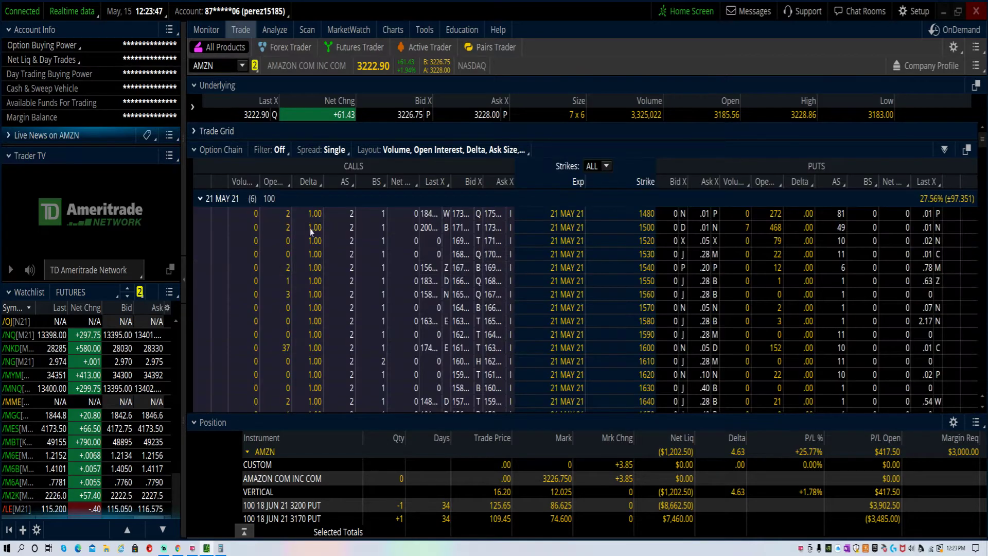
pyautogui.rightClick(495, 311)
pyautogui.moveTo(520, 321)
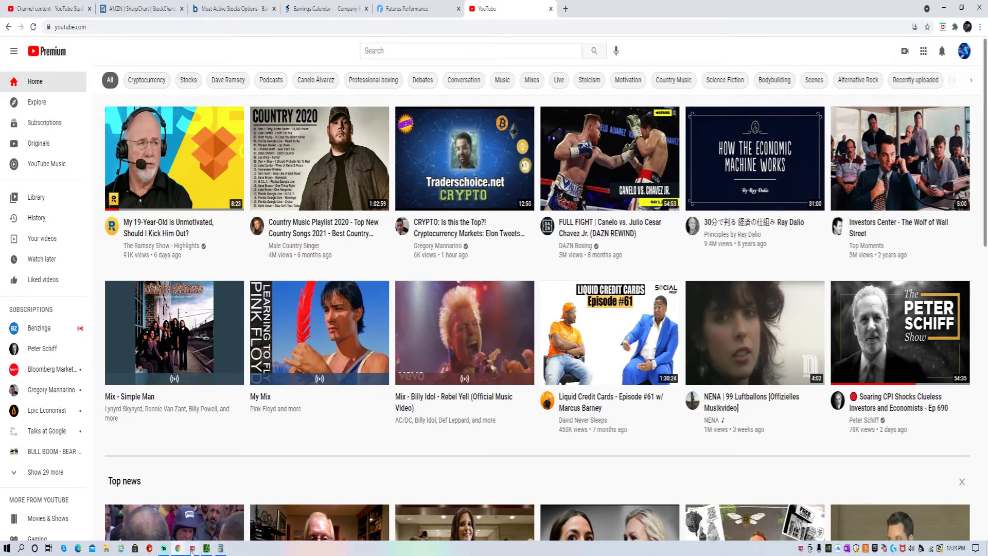
# Step: Scroll the AMZN chain down to strikes around 3220–3300, then bring YouTube's home page forward
pyautogui.click(207, 548)
pyautogui.scroll(-11, 447, 336)
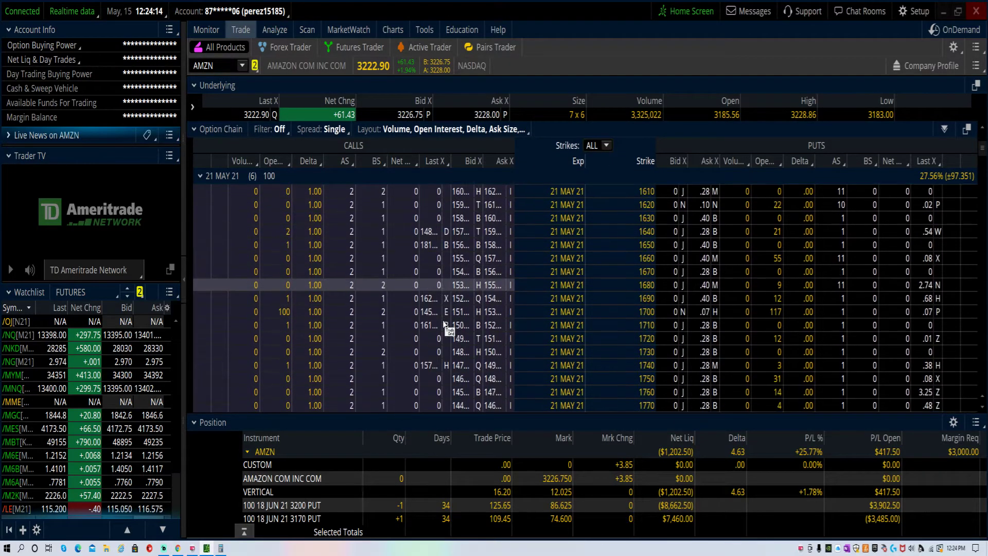
pyautogui.scroll(-20, 442, 320)
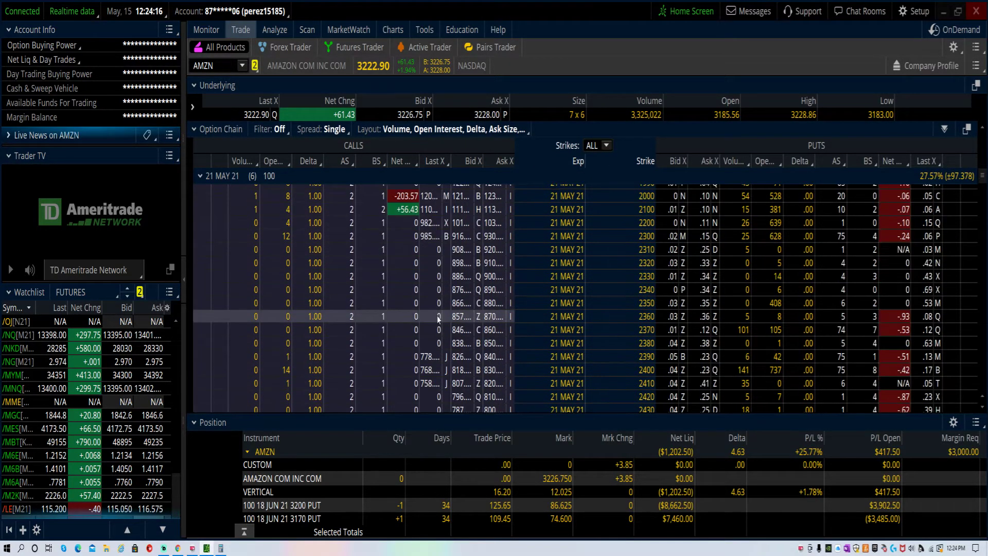
pyautogui.scroll(-15, 518, 327)
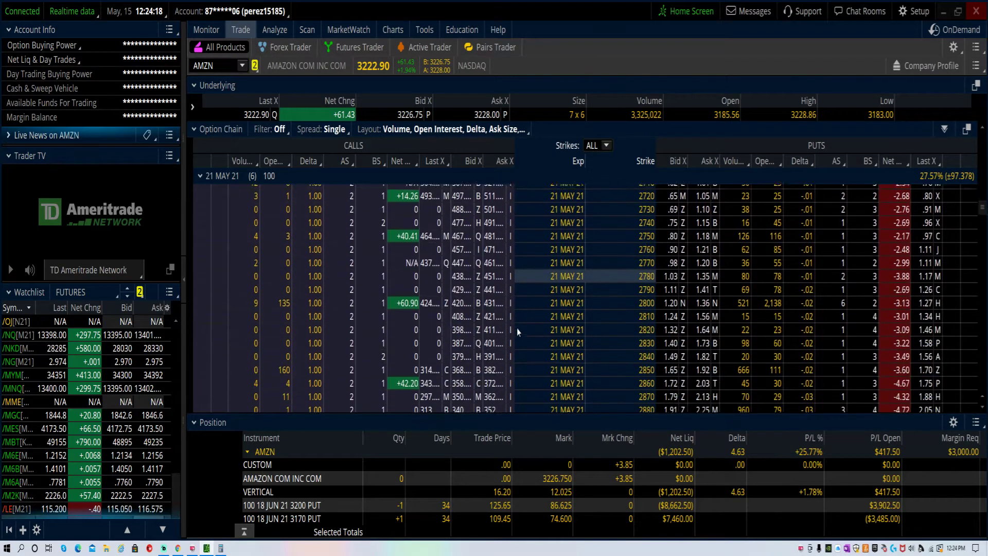
pyautogui.scroll(-7, 516, 332)
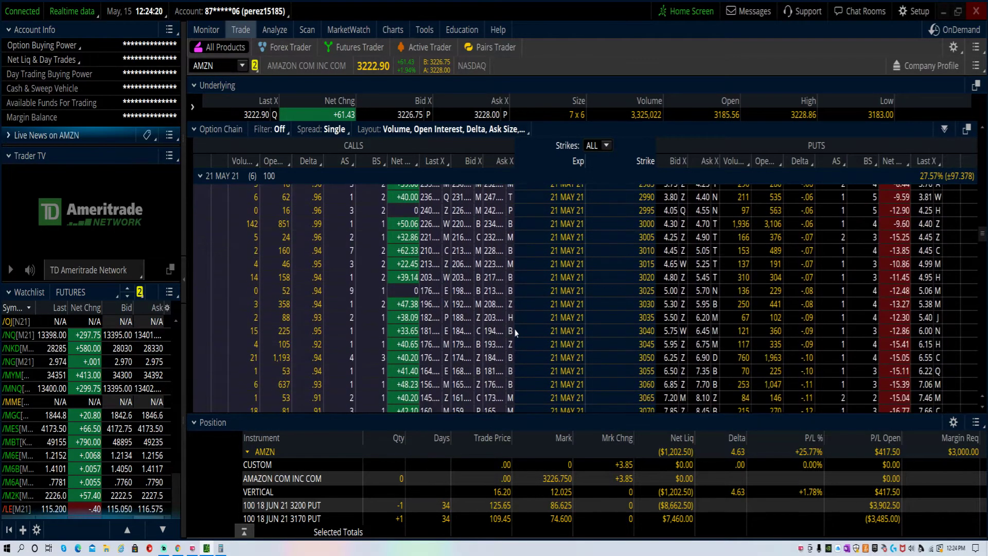
pyautogui.scroll(-6, 514, 333)
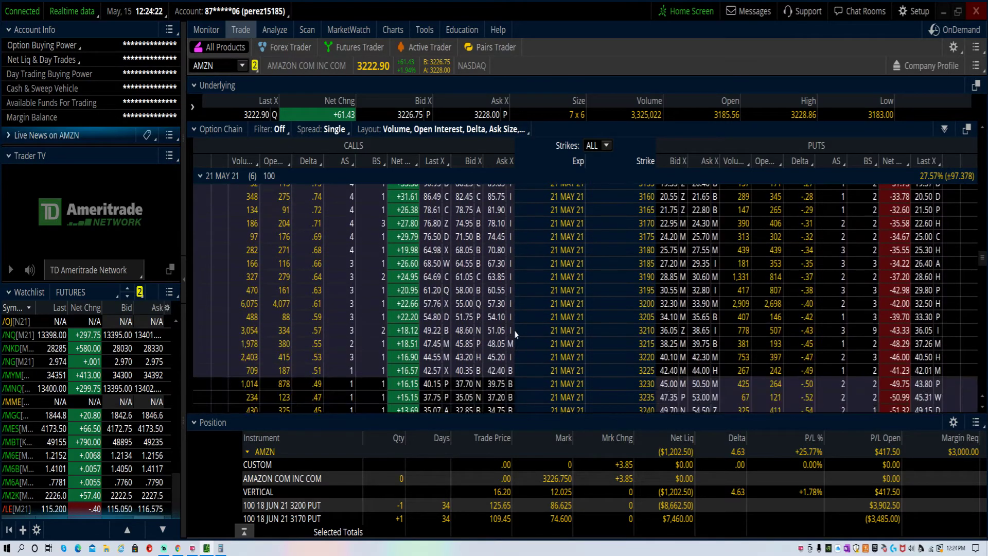
pyautogui.click(176, 549)
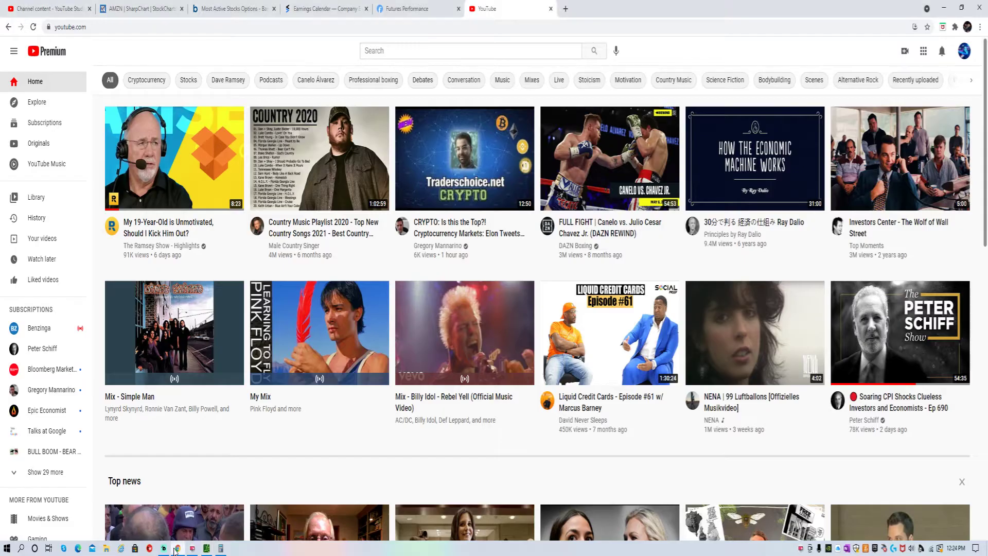
# Step: Search YouTube for 'calendar option strategy' and open a fresh blank browser tab
pyautogui.click(395, 51)
pyautogui.write('calendar')
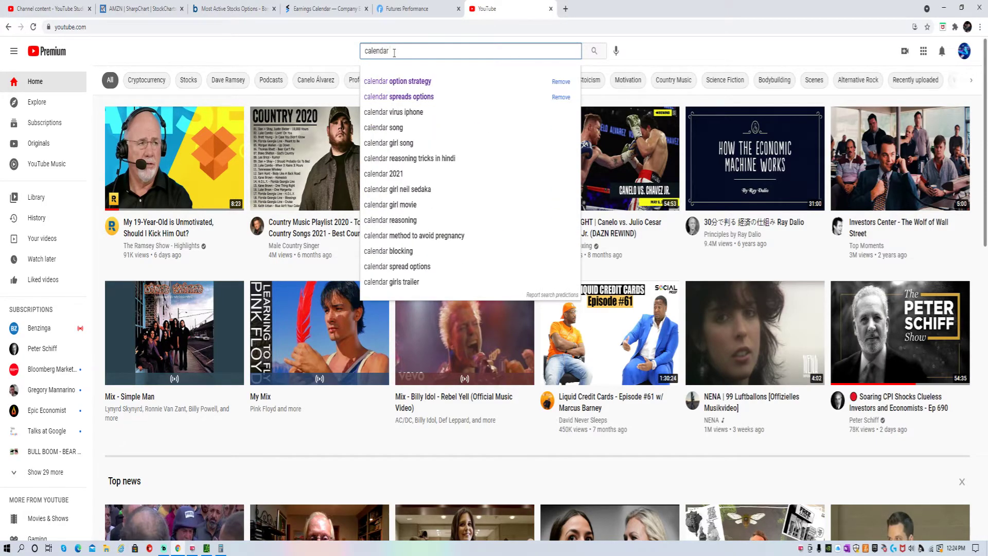
pyautogui.click(389, 82)
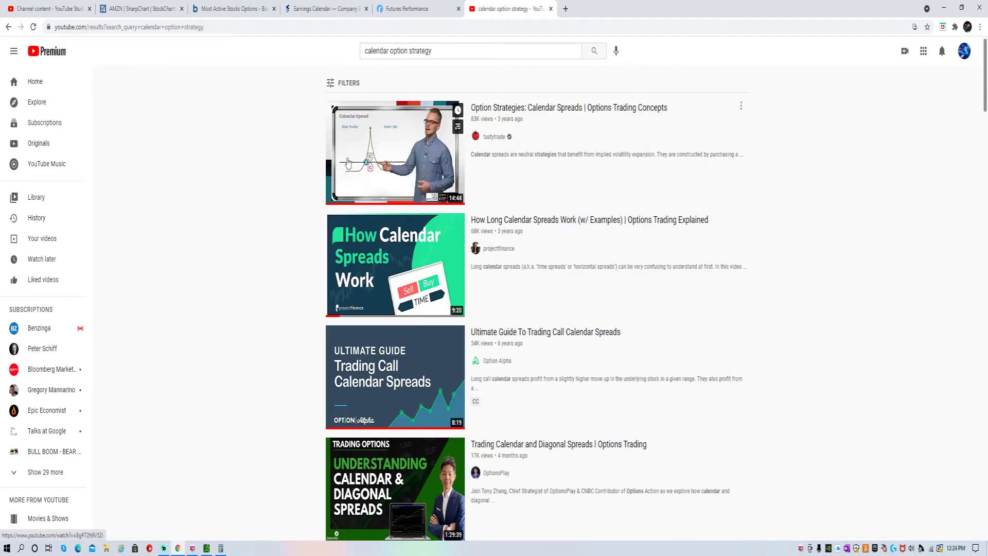
pyautogui.moveTo(397, 154)
pyautogui.click(565, 9)
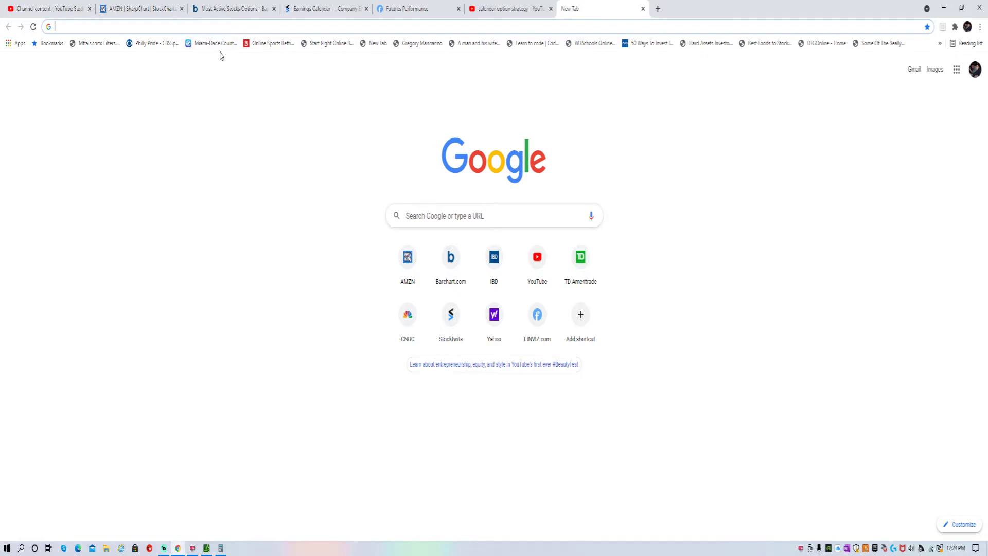
# Step: Search Google for tastytrade from 'tasty', visit a result, and go back to open tastytrade.com
pyautogui.write('tastywork')
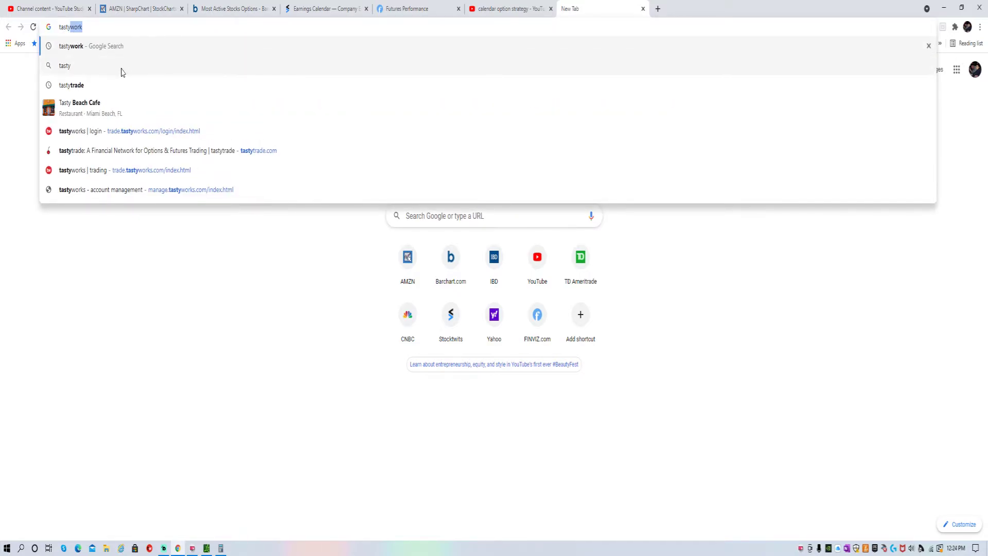
pyautogui.click(110, 85)
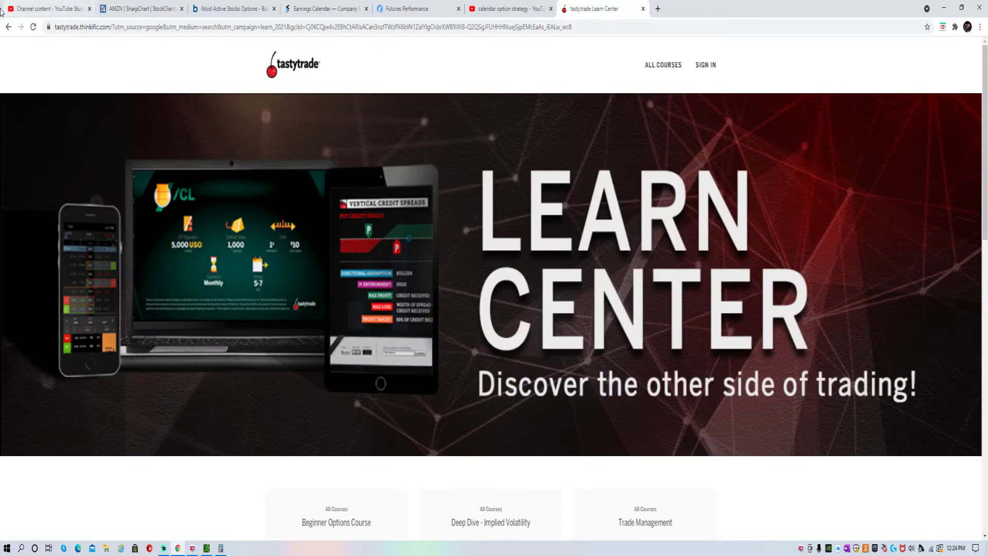
pyautogui.click(9, 27)
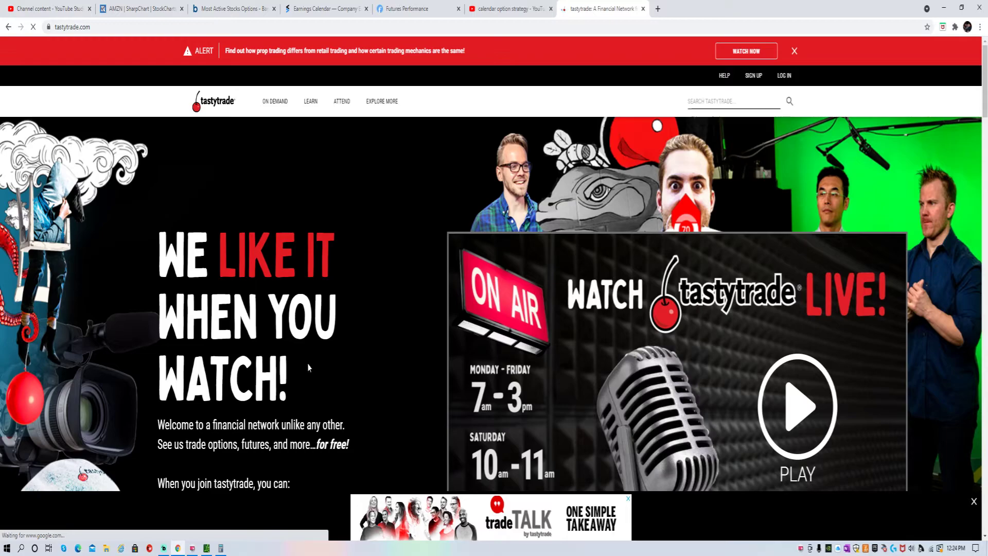
# Step: Scroll down through the tastytrade homepage and back up, then return to thinkorswim's AMZN option chain
pyautogui.scroll(-1, 316, 363)
pyautogui.scroll(1, 308, 362)
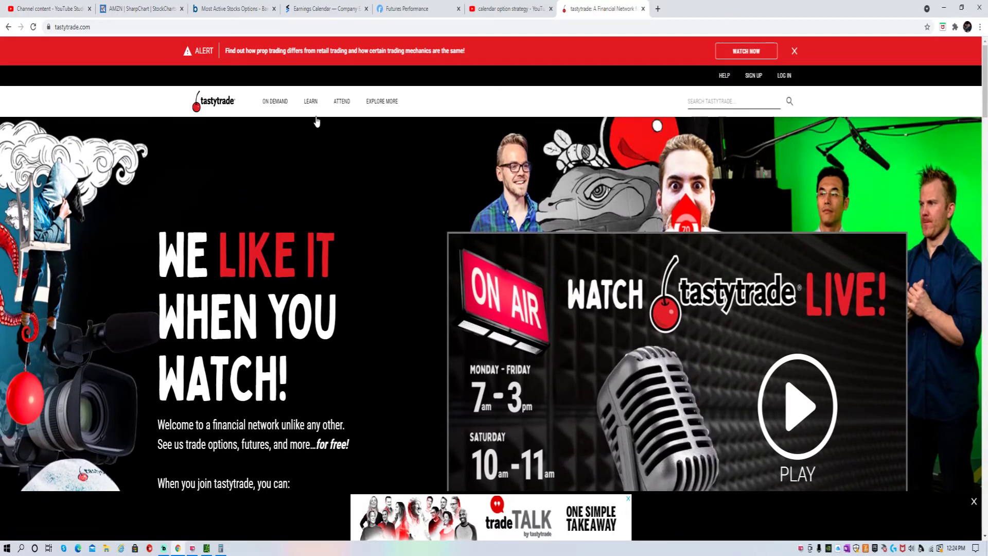
pyautogui.moveTo(307, 109)
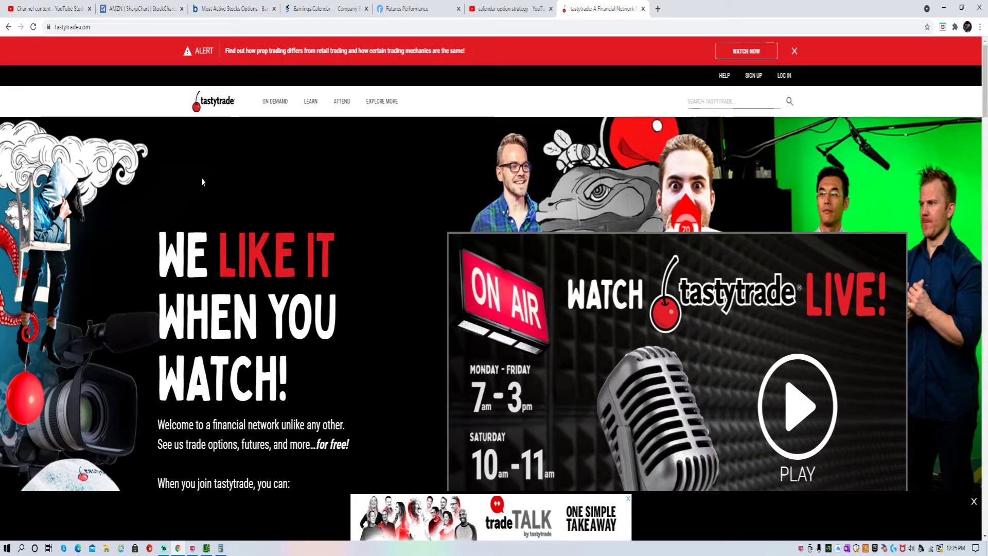
pyautogui.scroll(-1, 202, 178)
pyautogui.scroll(-1, 202, 181)
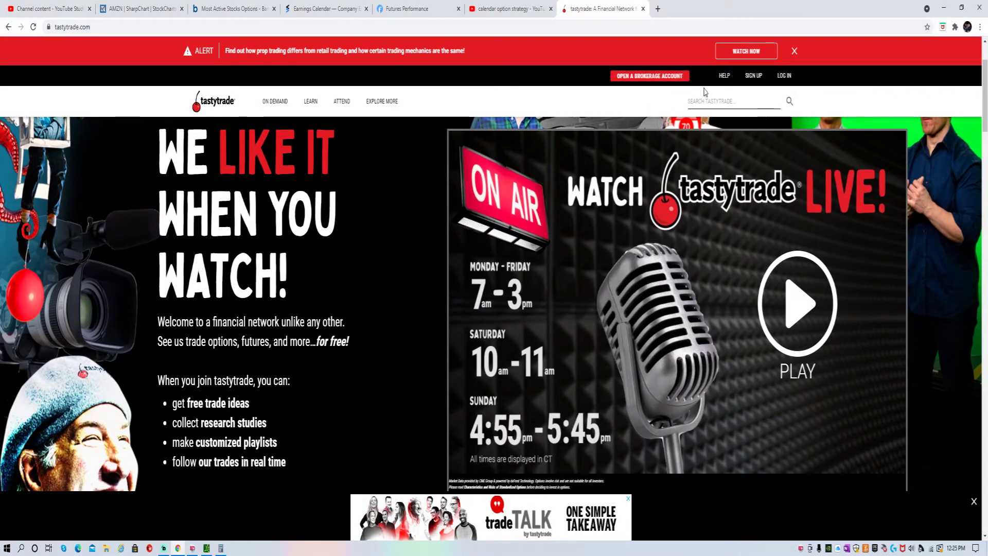
pyautogui.scroll(-4, 391, 222)
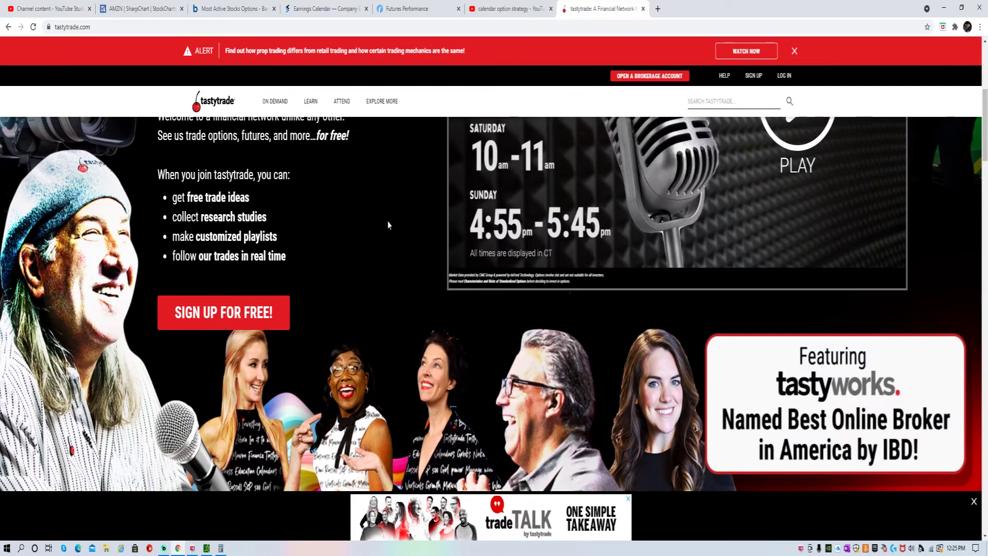
pyautogui.scroll(-1, 389, 225)
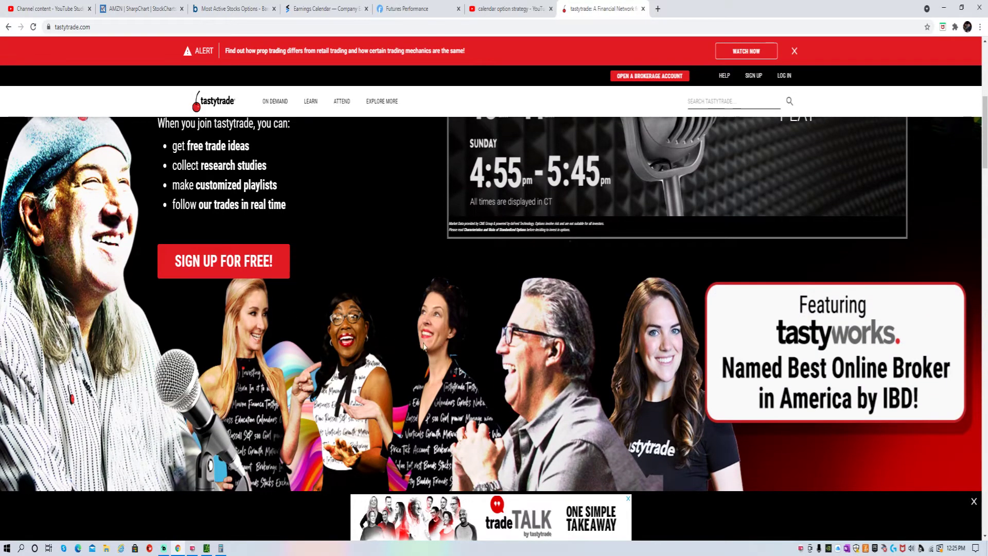
pyautogui.scroll(-12, 424, 345)
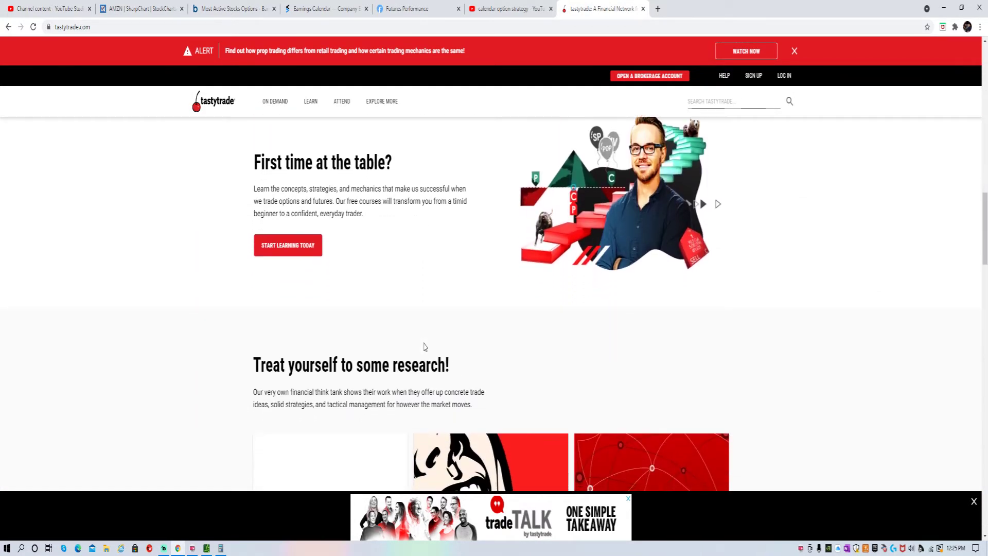
pyautogui.scroll(-5, 425, 347)
pyautogui.scroll(10, 205, 320)
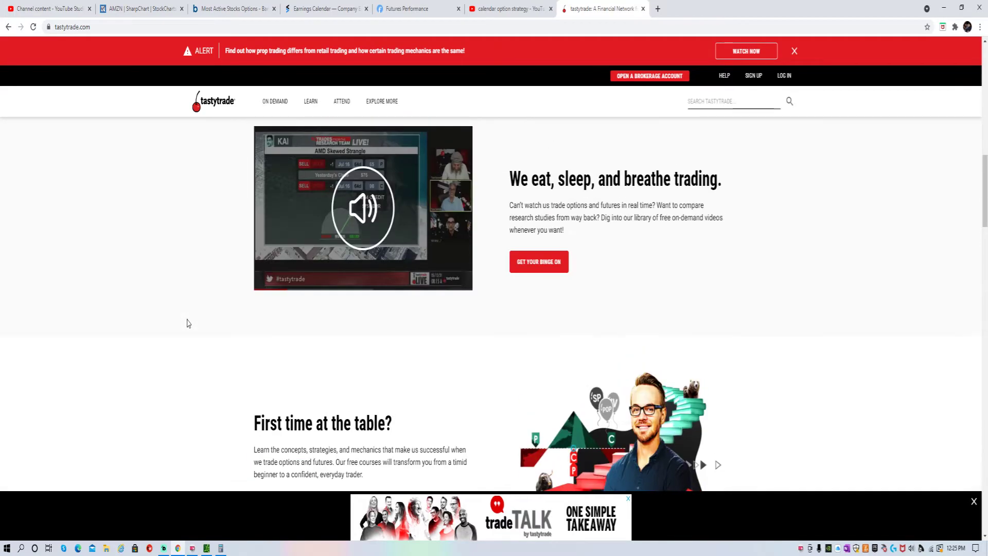
pyautogui.scroll(11, 188, 324)
pyautogui.scroll(2, 298, 260)
pyautogui.scroll(1, 494, 272)
pyautogui.click(206, 547)
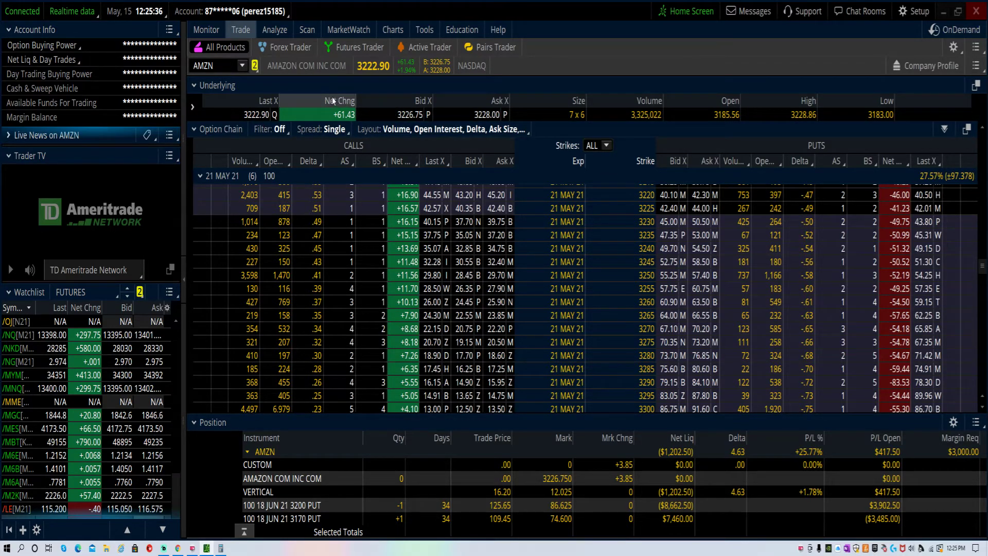
pyautogui.click(218, 29)
pyautogui.click(236, 51)
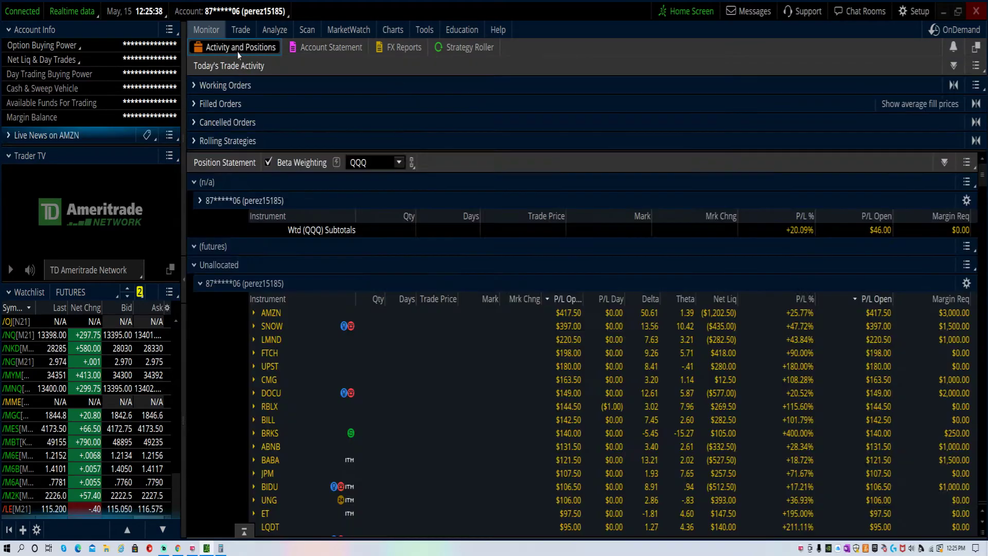
pyautogui.click(946, 299)
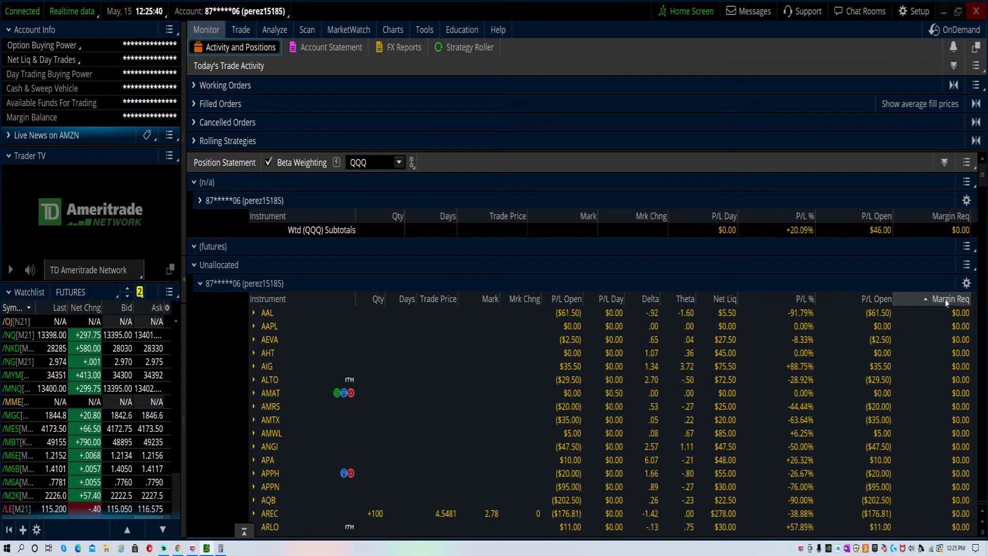
pyautogui.click(946, 299)
pyautogui.scroll(-2, 952, 286)
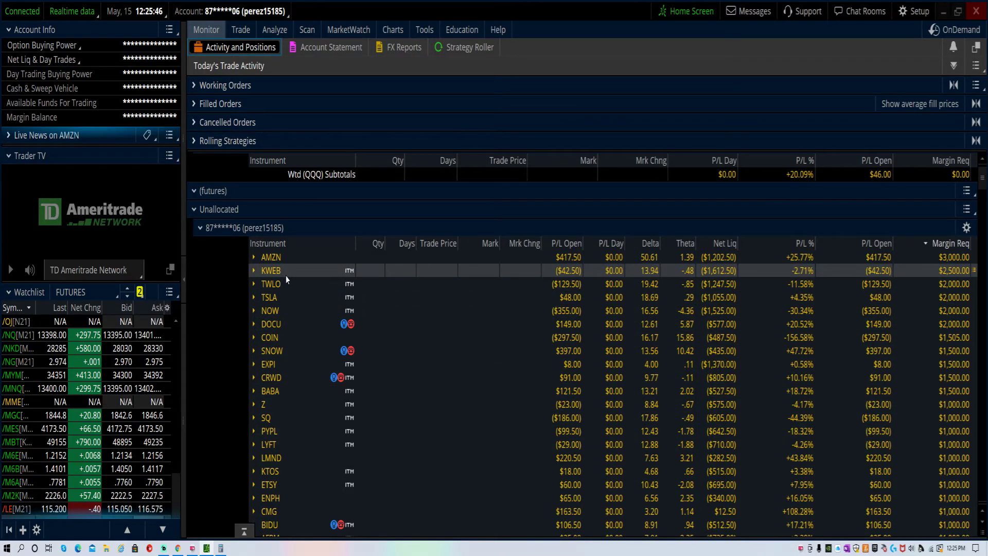
pyautogui.click(163, 549)
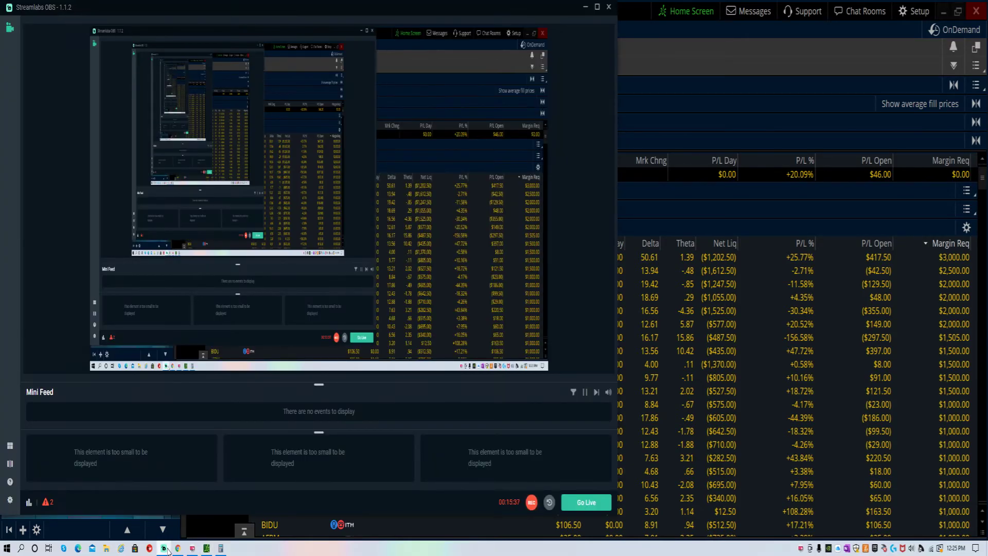
pyautogui.click(166, 550)
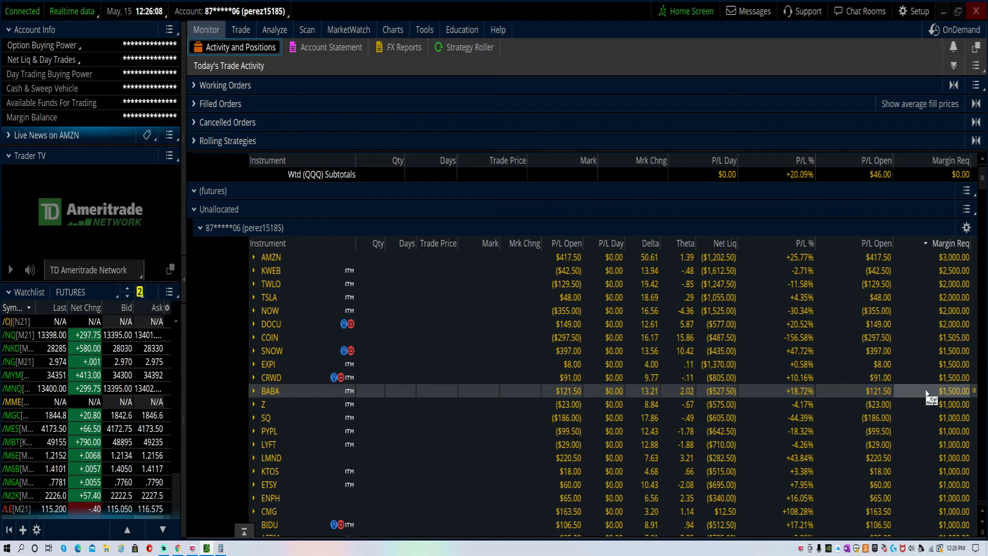
pyautogui.scroll(-7, 923, 392)
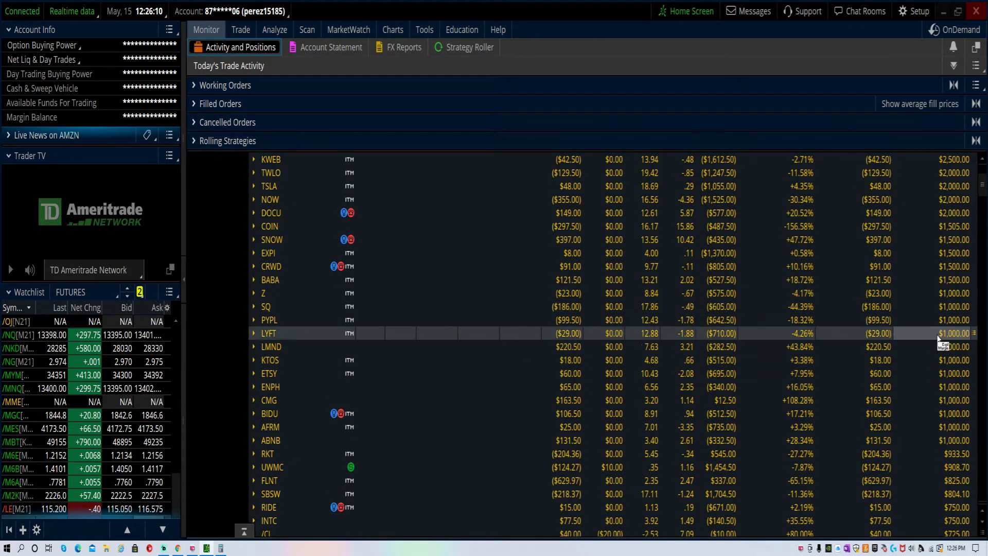
pyautogui.scroll(-7, 931, 352)
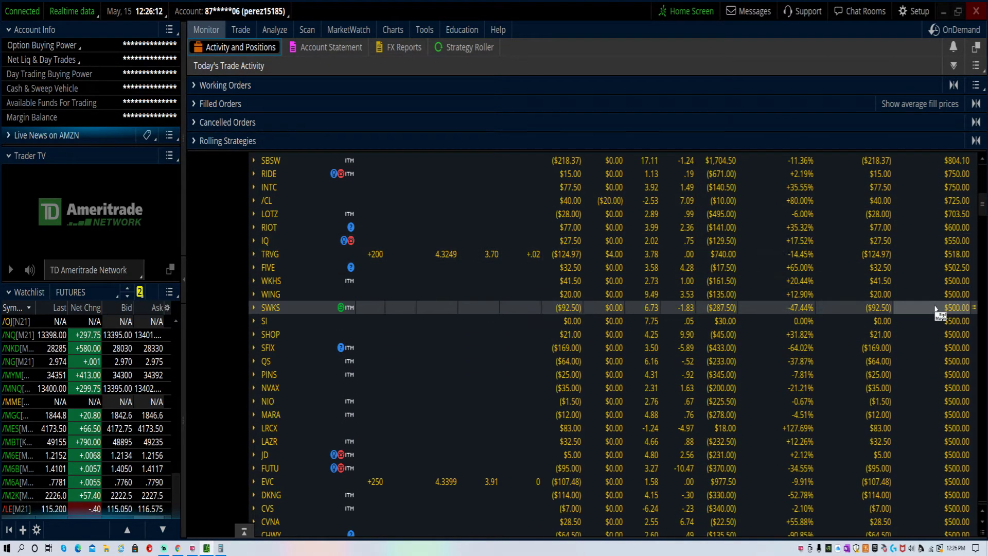
pyautogui.scroll(-3, 949, 378)
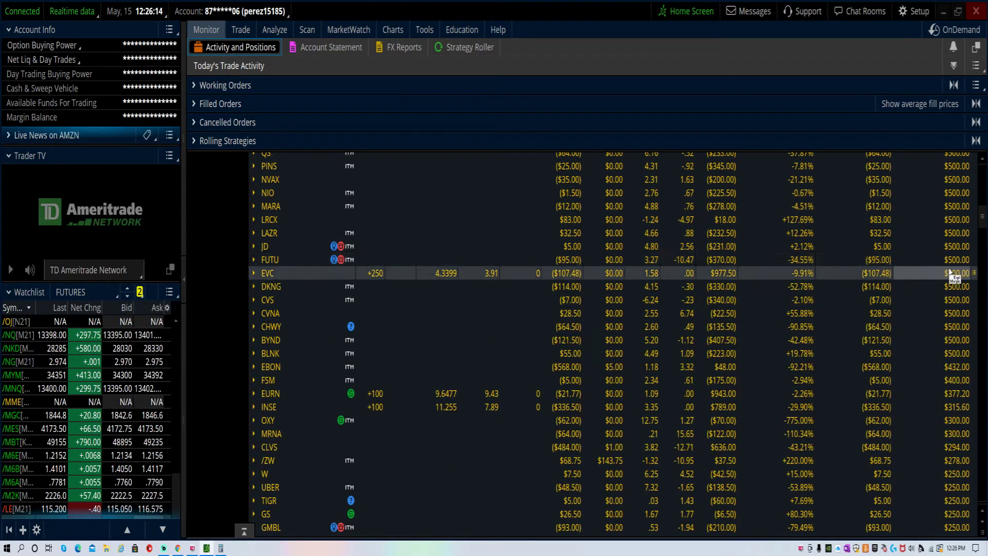
pyautogui.scroll(-6, 919, 311)
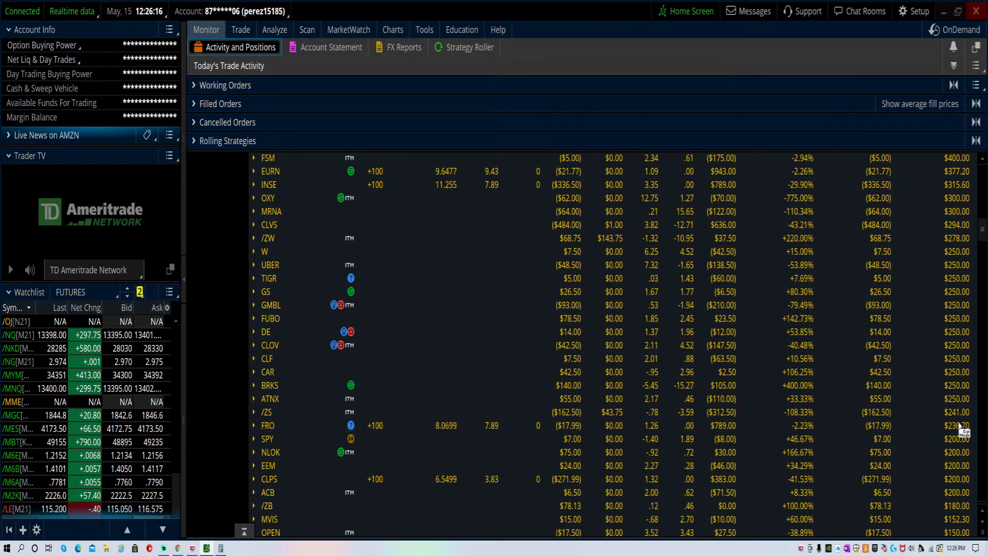
pyautogui.scroll(-6, 953, 380)
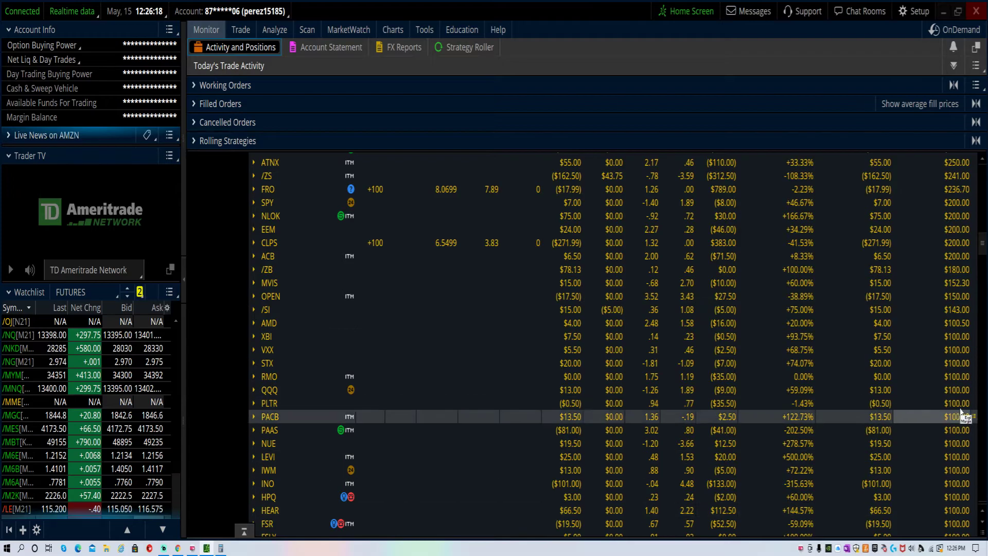
pyautogui.scroll(2, 396, 344)
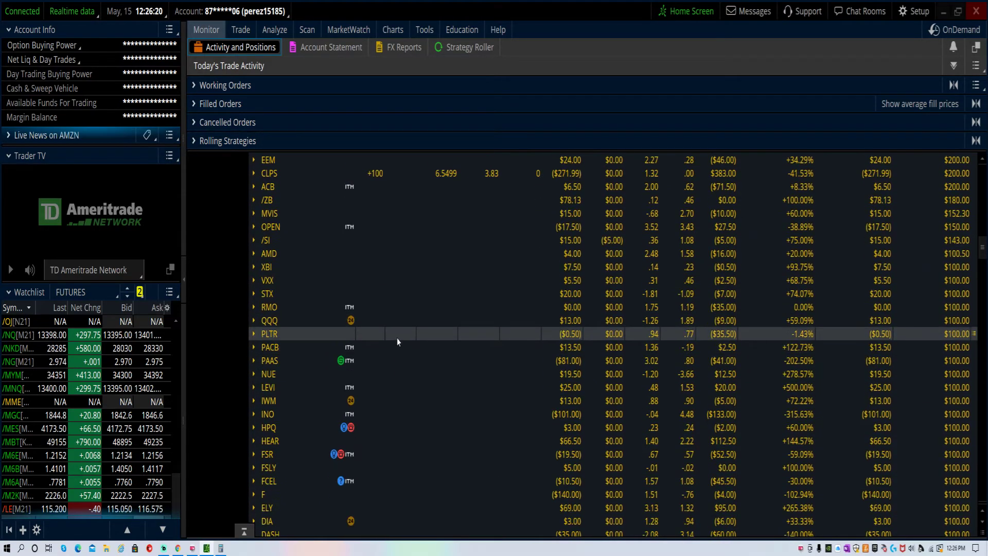
pyautogui.scroll(12, 397, 344)
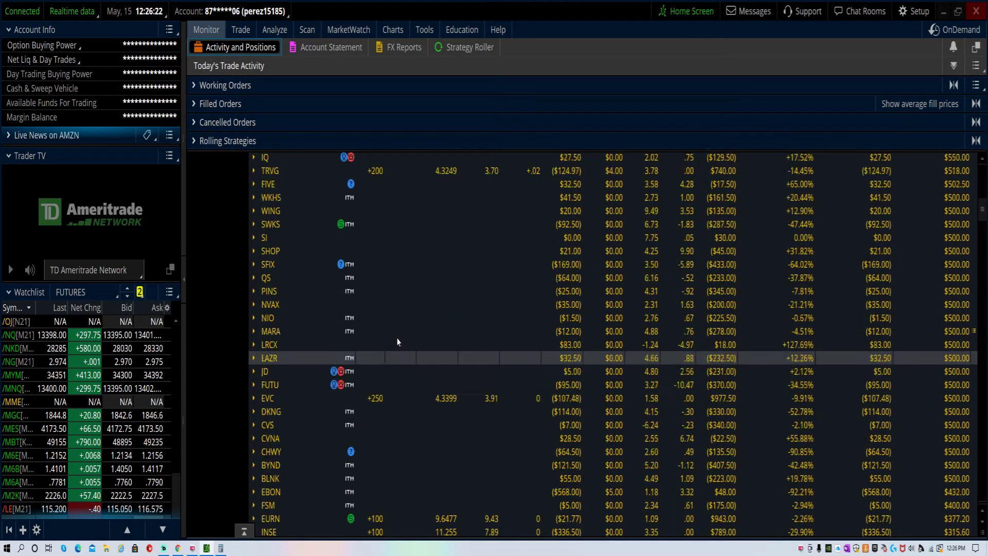
pyautogui.scroll(10, 397, 344)
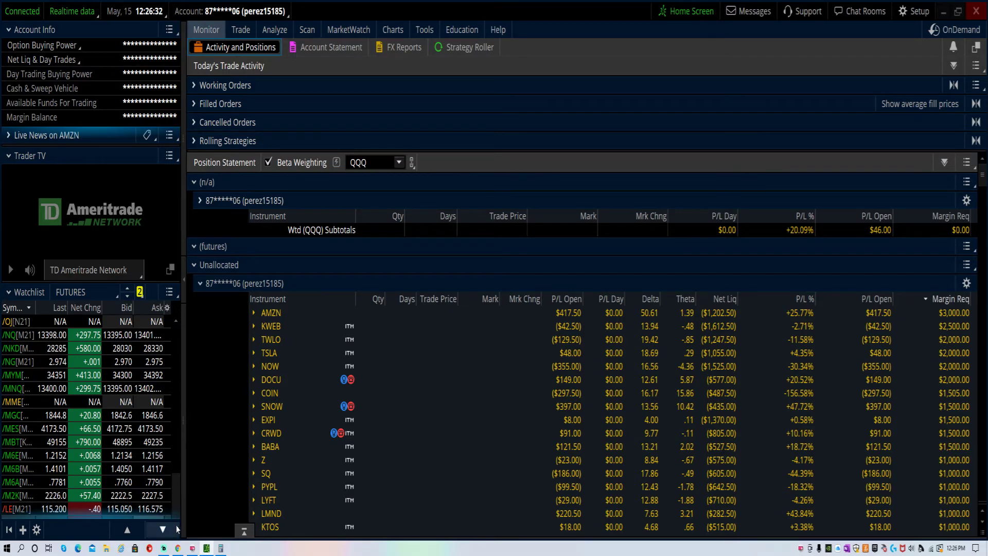
pyautogui.moveTo(177, 549)
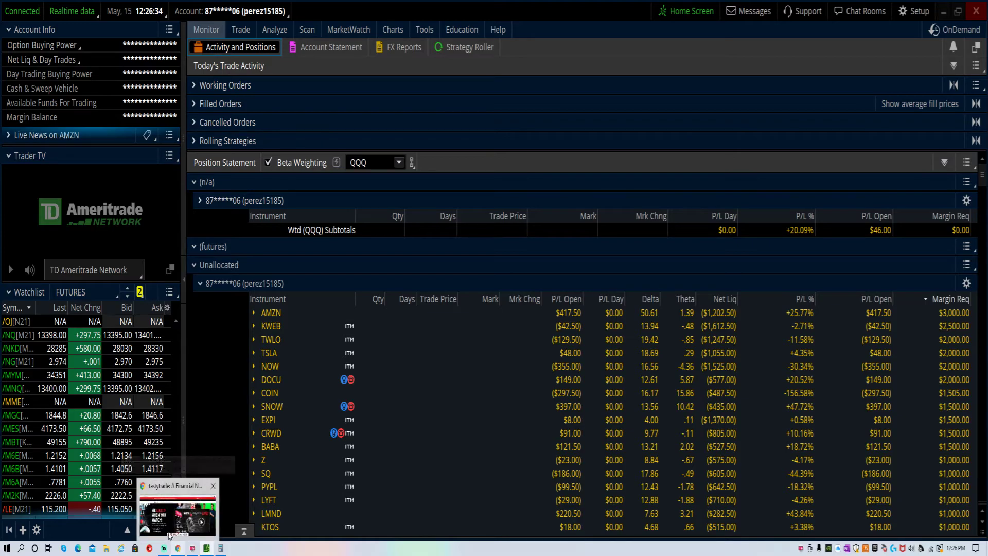
# Step: Bring the tastytrade.com home page forward, briefly checking thinkorswim's positions in between
pyautogui.click(166, 525)
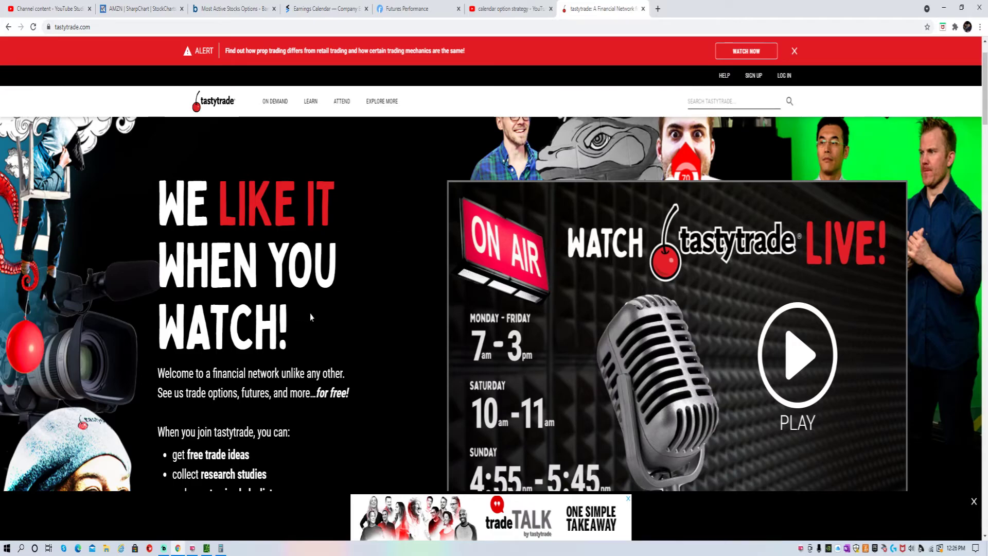
pyautogui.click(192, 548)
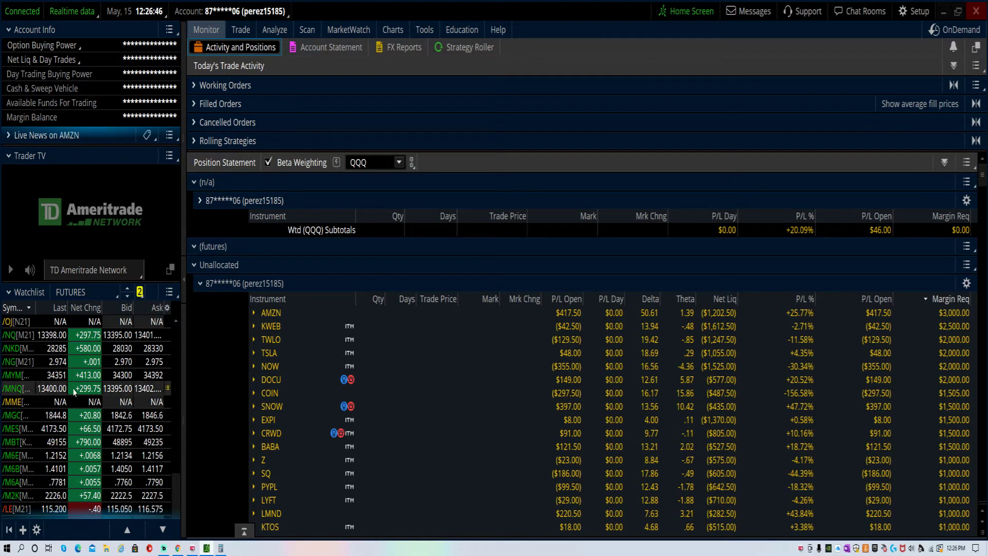
pyautogui.click(178, 549)
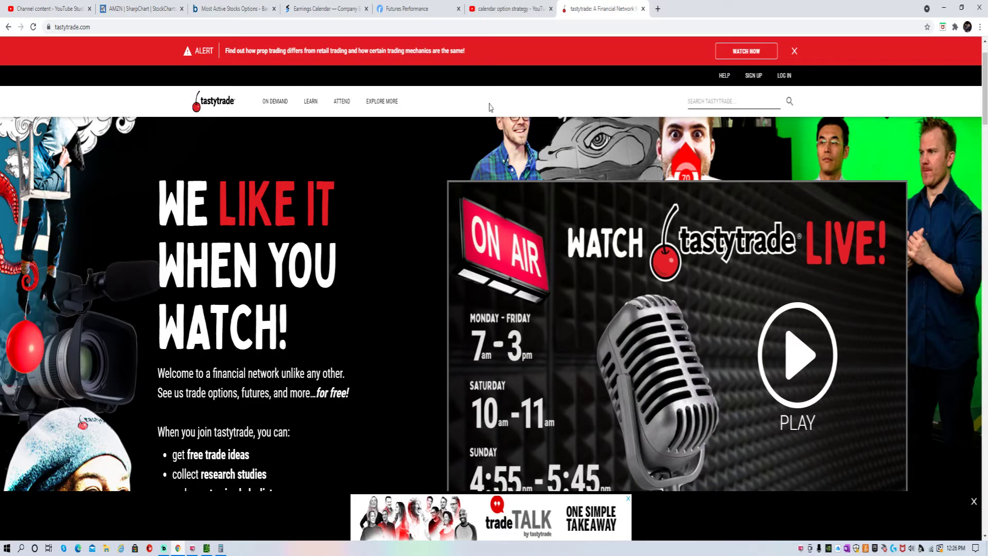
# Step: Scroll through the 'calendar option strategy' YouTube results, led by tastytrade's Calendar Spreads video, and back up
pyautogui.click(495, 7)
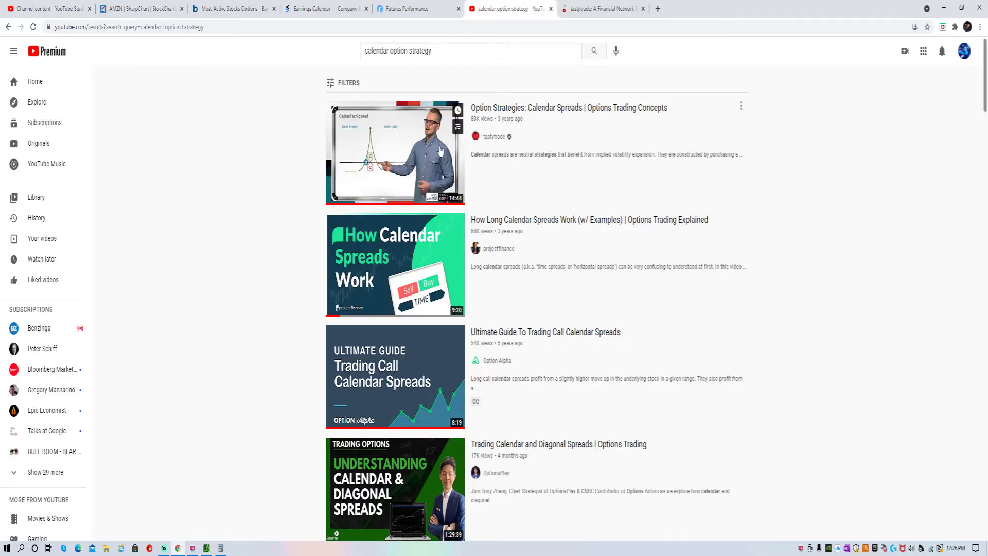
pyautogui.scroll(-3, 387, 394)
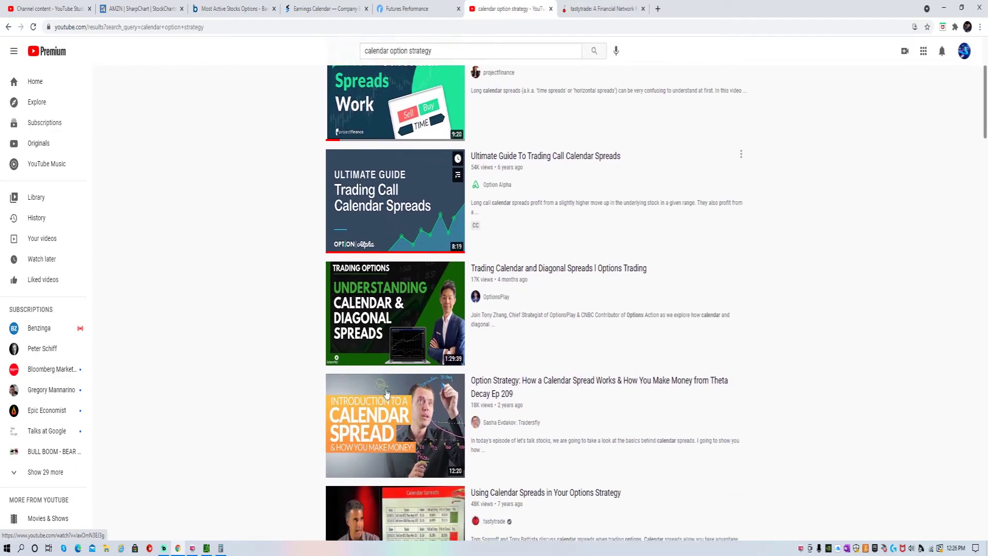
pyautogui.moveTo(387, 392)
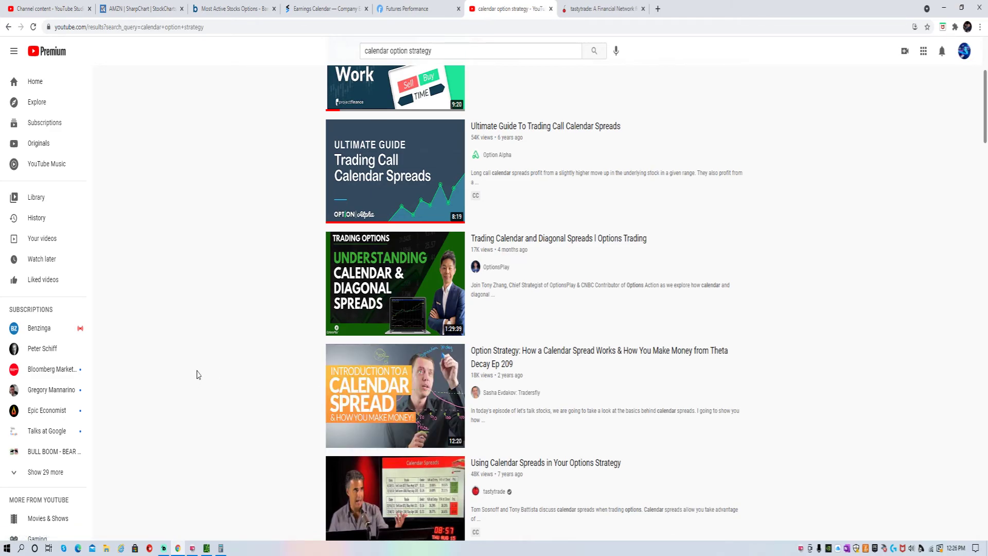
pyautogui.scroll(4, 197, 375)
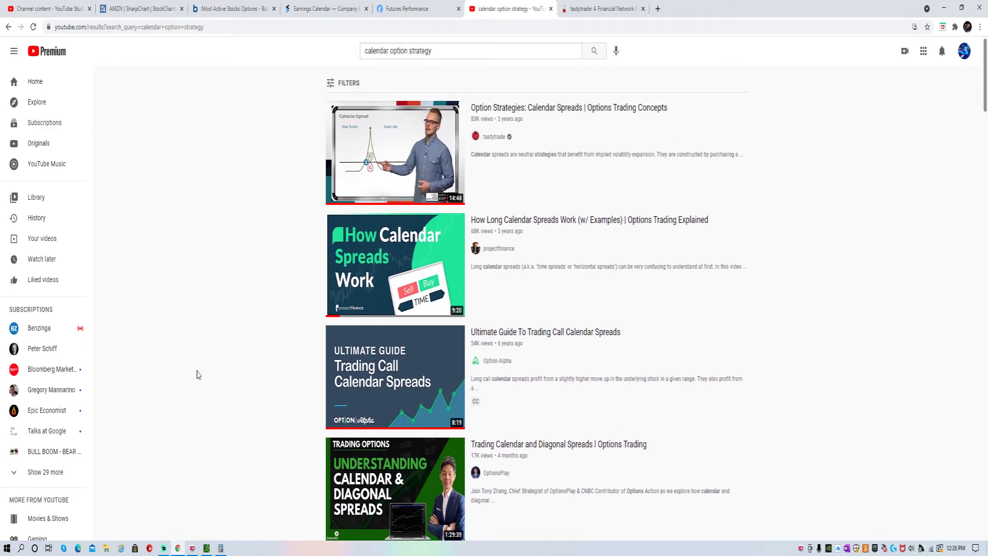
# Step: Scroll through thinkorswim's Position Statement, still ranked by margin requirement with AMZN's $3,000 first
pyautogui.click(207, 548)
pyautogui.scroll(-5, 588, 400)
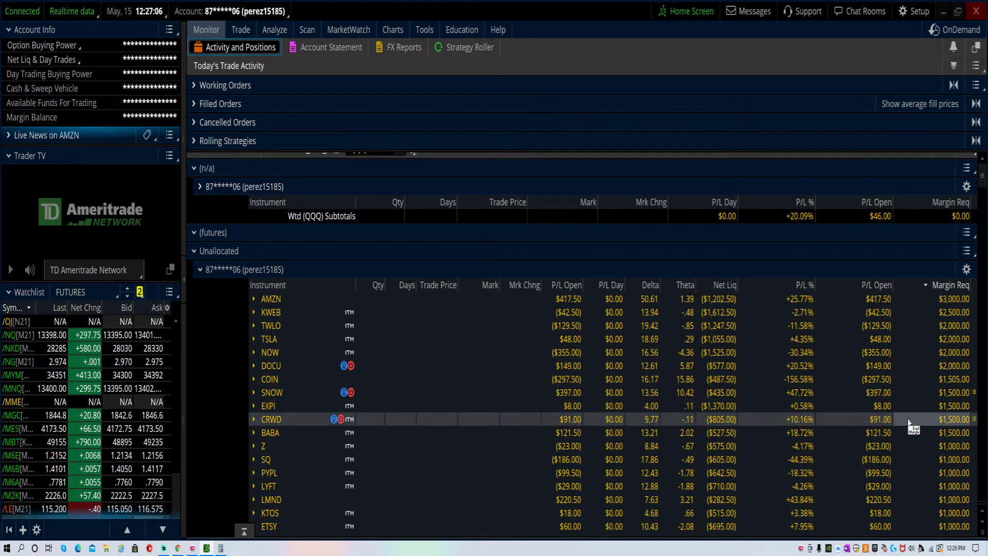
pyautogui.scroll(-3, 946, 391)
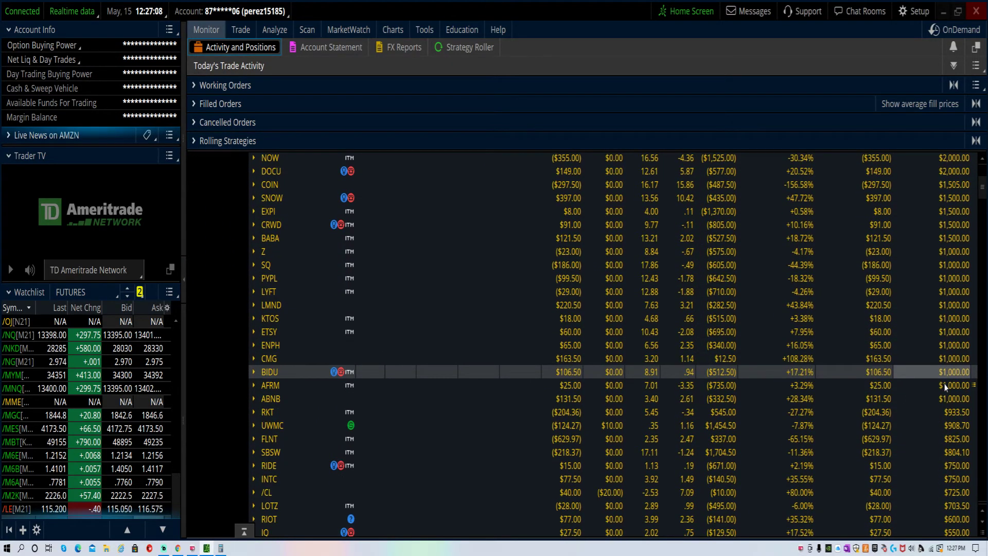
pyautogui.scroll(6, 946, 387)
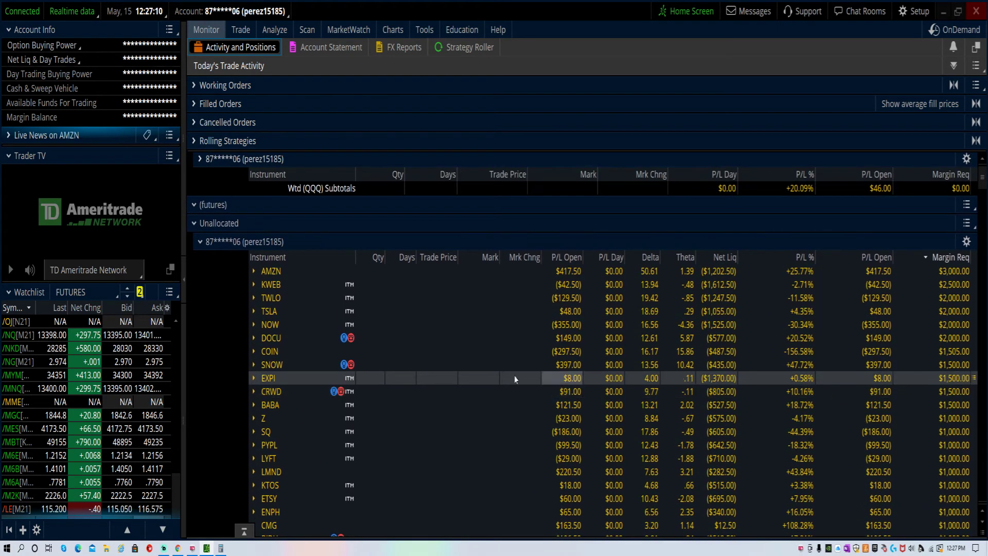
pyautogui.scroll(-1, 218, 384)
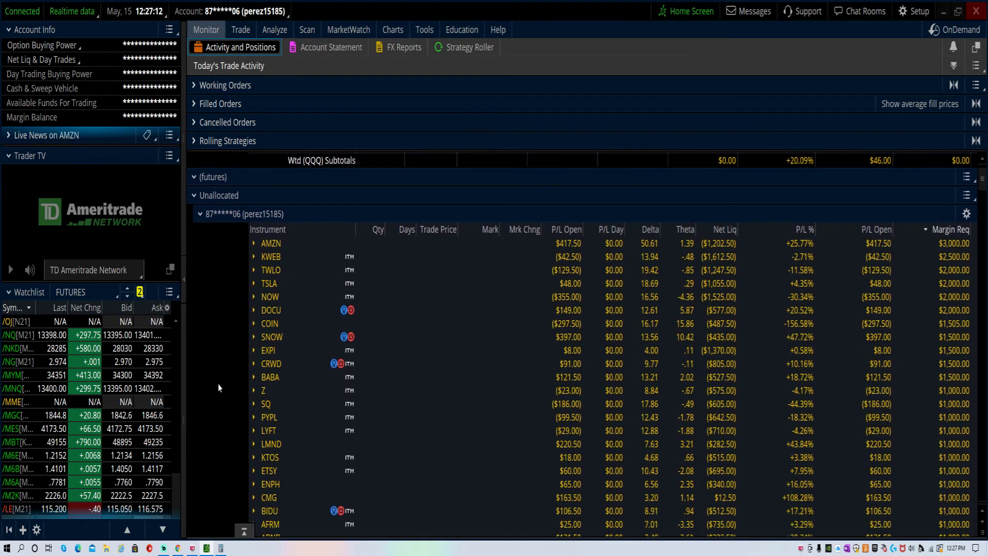
# Step: Show the AMZN Risk Profile for the June 18 3170/3200 put spread, P/L from -1380 to about +1620
pyautogui.click(272, 29)
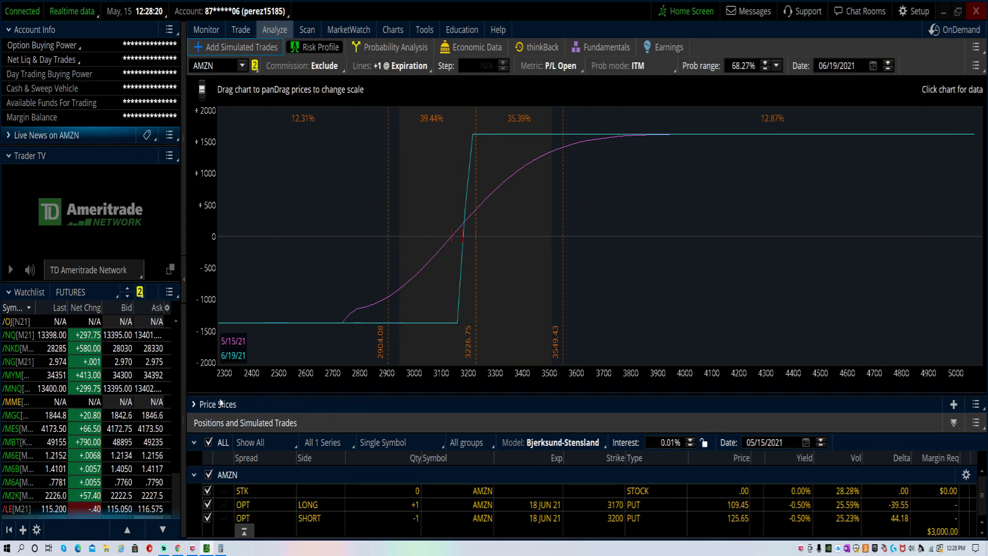
pyautogui.moveTo(165, 550)
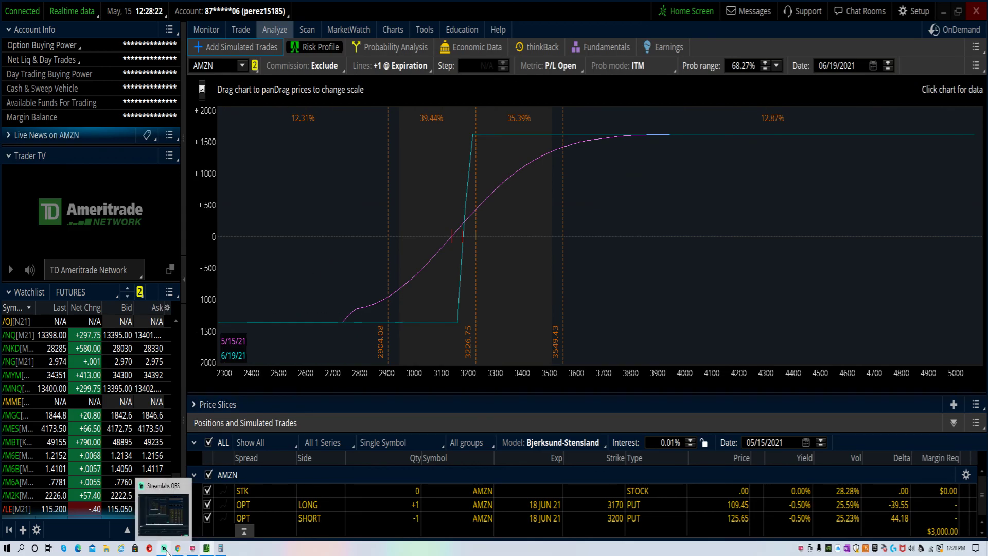